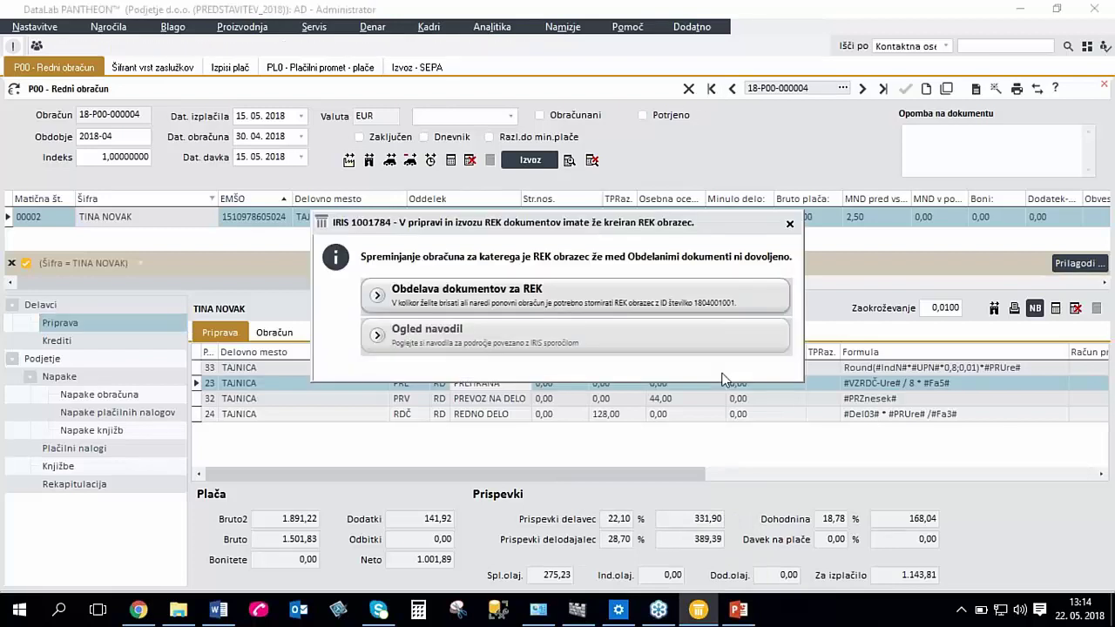
Open the REK document processing and delete the unsubmitted REK-1 document for period 04.2018.
{"action": "left_click", "coordinate": [725, 293]}
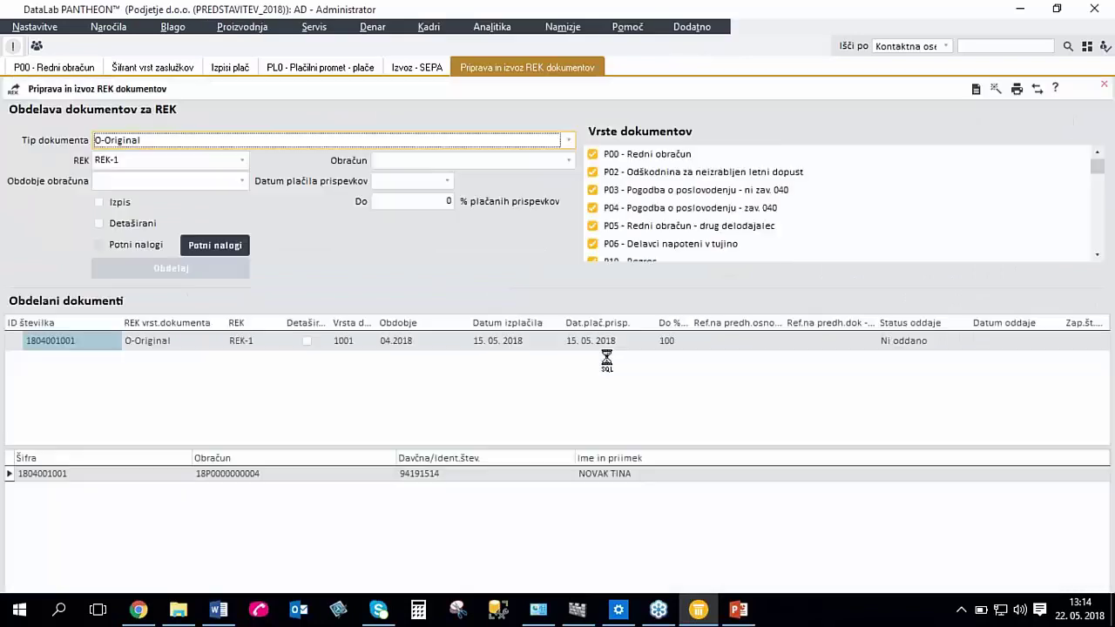
{"action": "right_click", "coordinate": [599, 341]}
{"action": "left_click", "coordinate": [635, 350]}
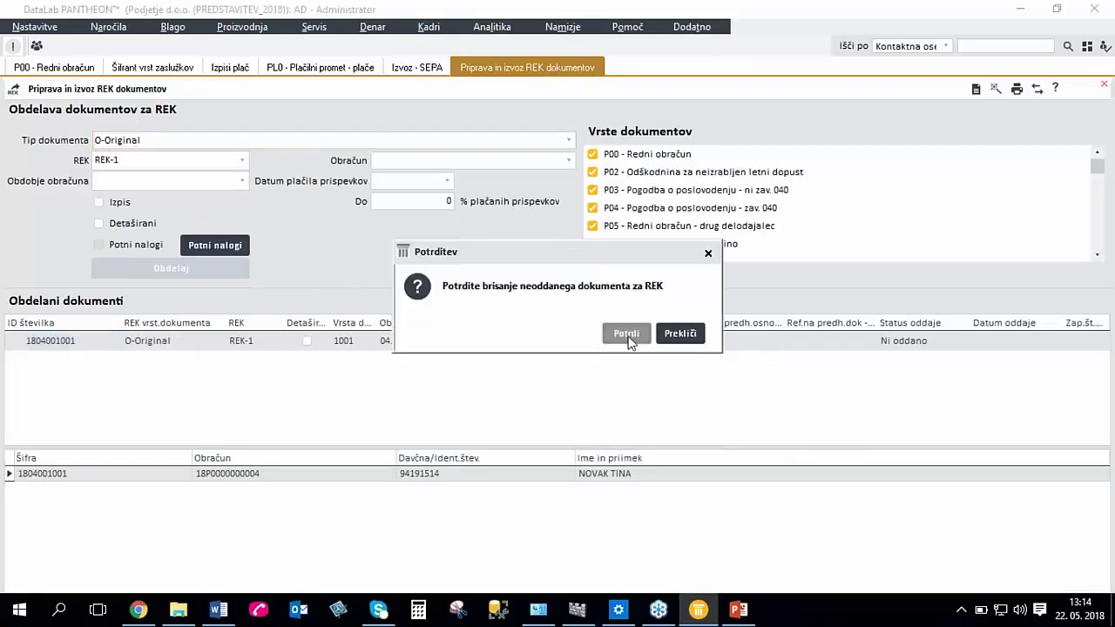
{"action": "left_click", "coordinate": [627, 333]}
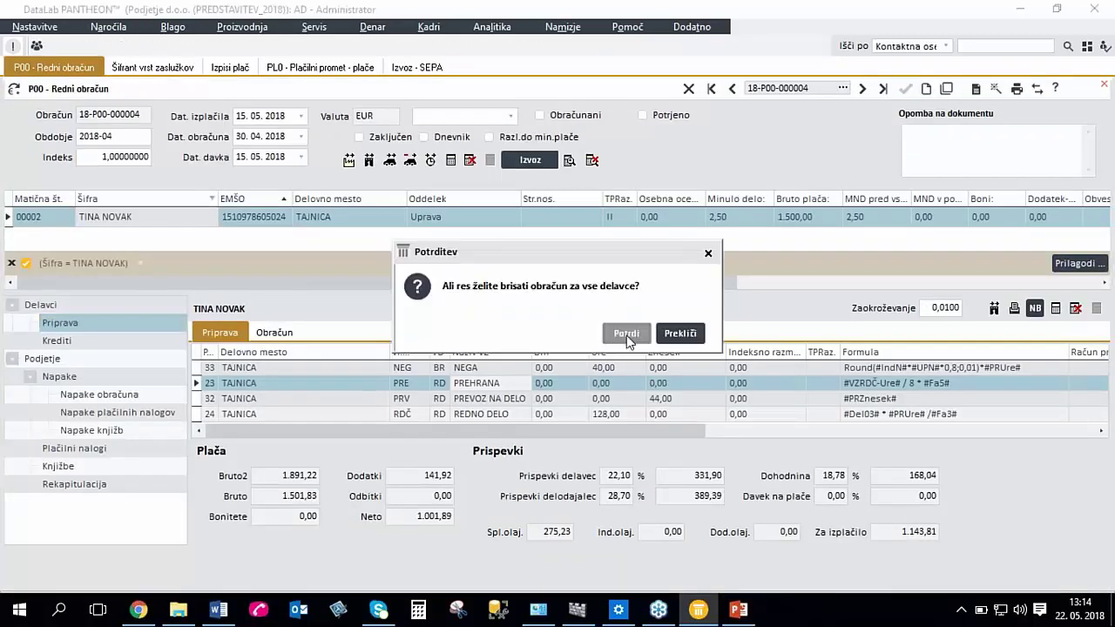
Delete the calculation for all workers and the payroll document 18-P00-000004.
{"action": "left_click", "coordinate": [626, 333]}
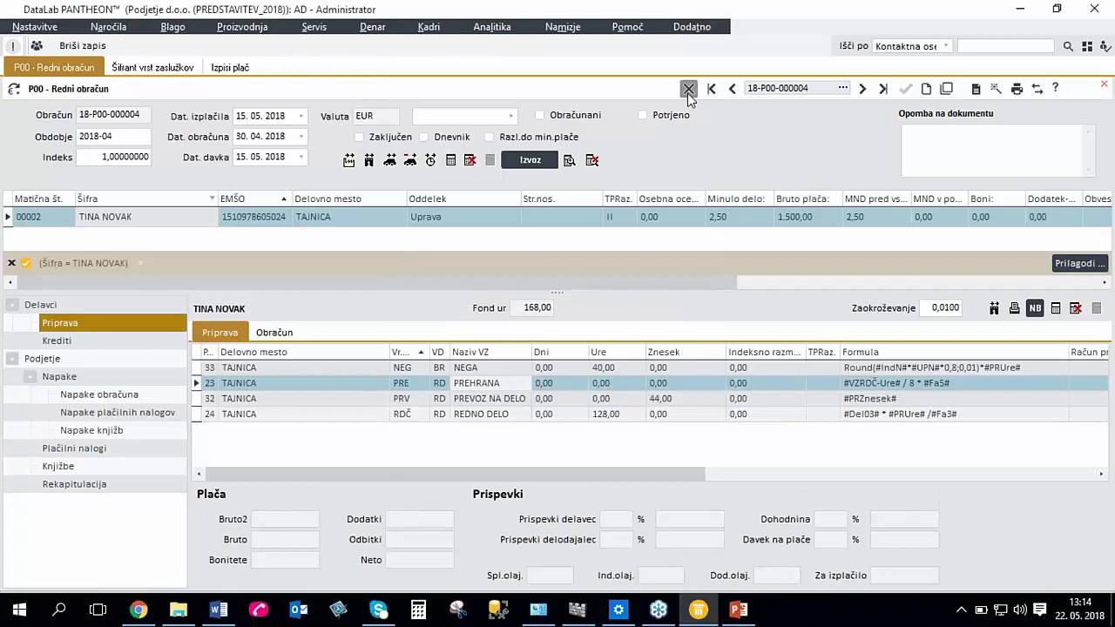
{"action": "left_click", "coordinate": [627, 333]}
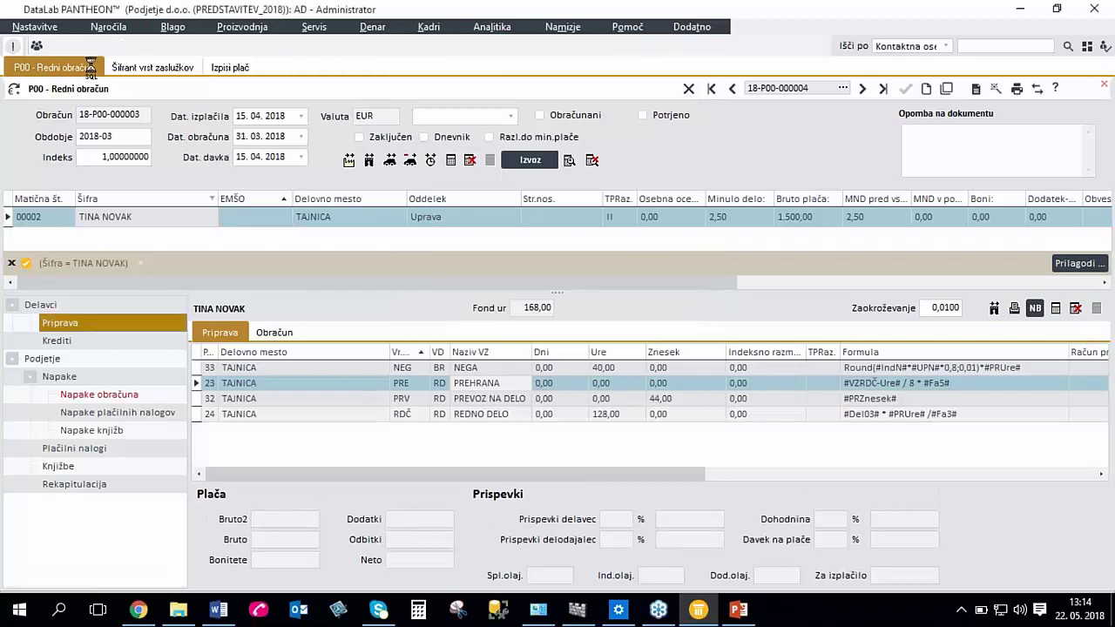
Close all open windows and open the payroll preparation for P00 - Redni obračun.
{"action": "left_click", "coordinate": [575, 29]}
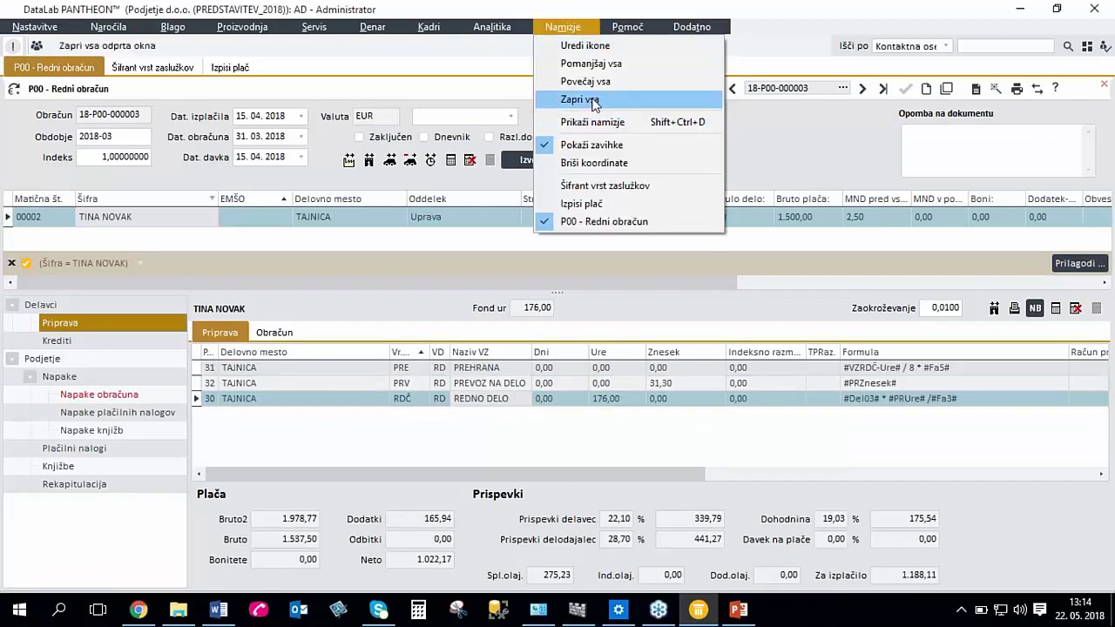
{"action": "left_click", "coordinate": [582, 99]}
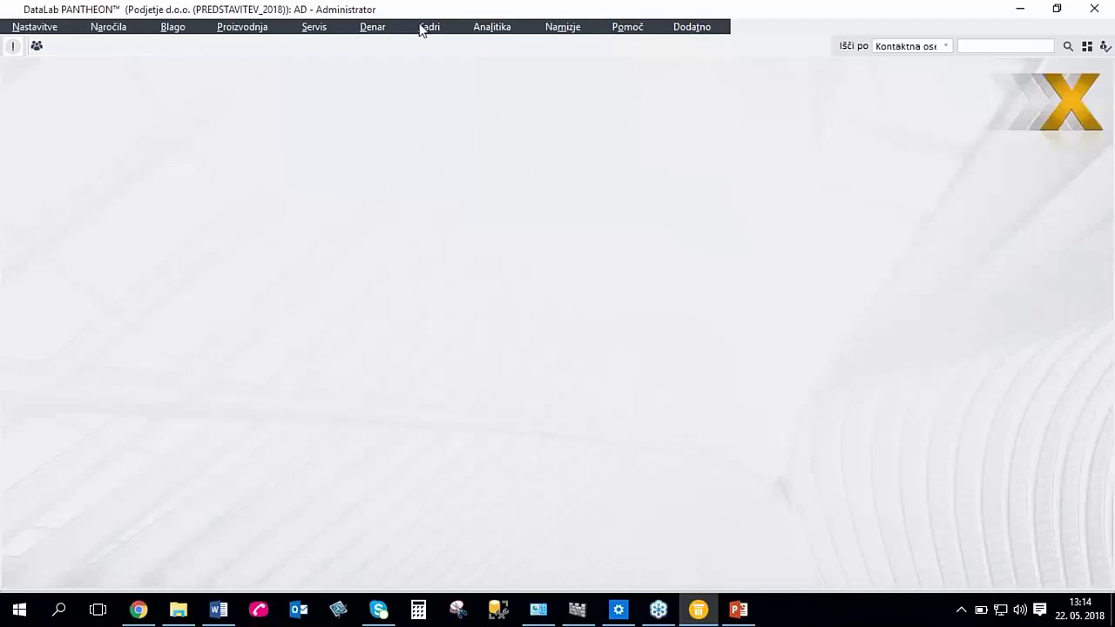
{"action": "left_click", "coordinate": [425, 26]}
{"action": "mouse_move", "coordinate": [486, 99]}
{"action": "mouse_move", "coordinate": [632, 117]}
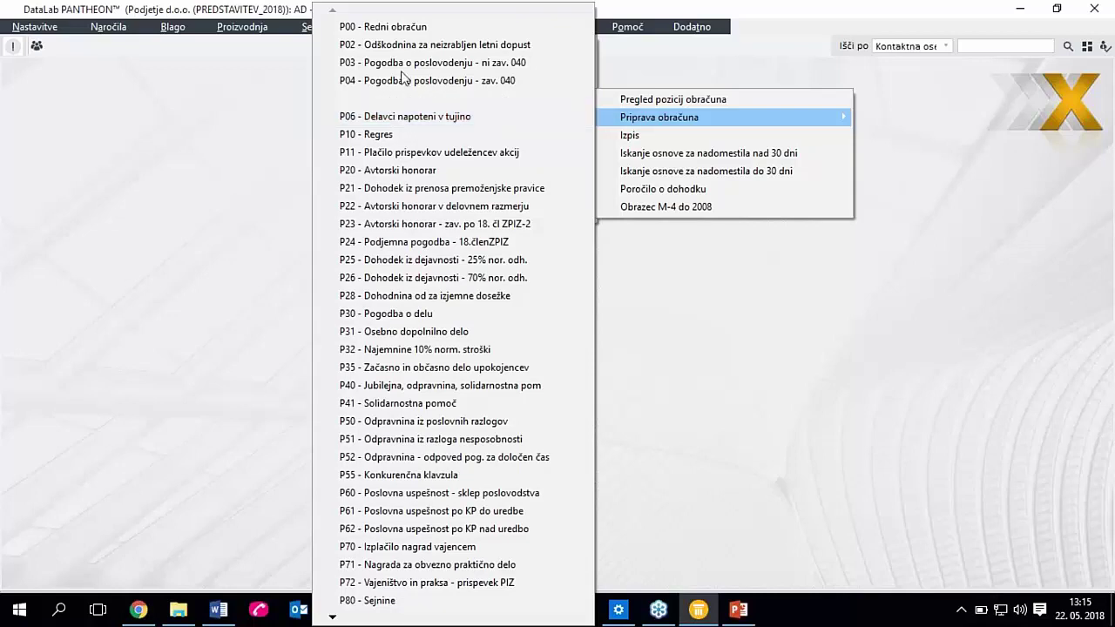
{"action": "key", "text": "Return"}
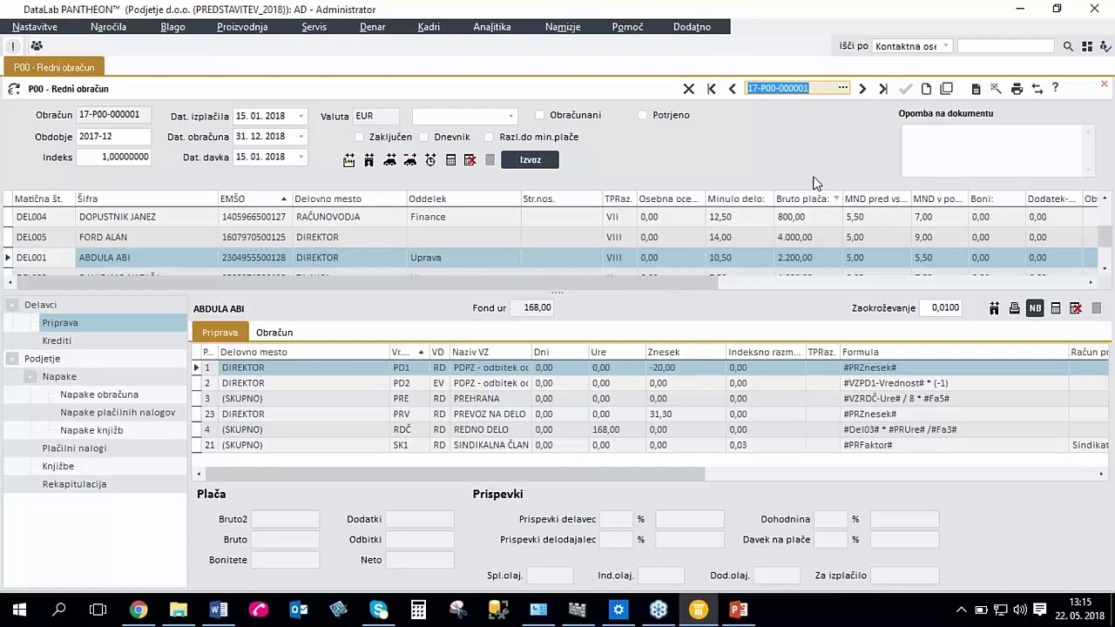
Create and save a payroll for period 2018-04 with payment date 15.05.2018, calculation date 30.04.2018 and contribution date 15.05.2018.
{"action": "left_click", "coordinate": [927, 94]}
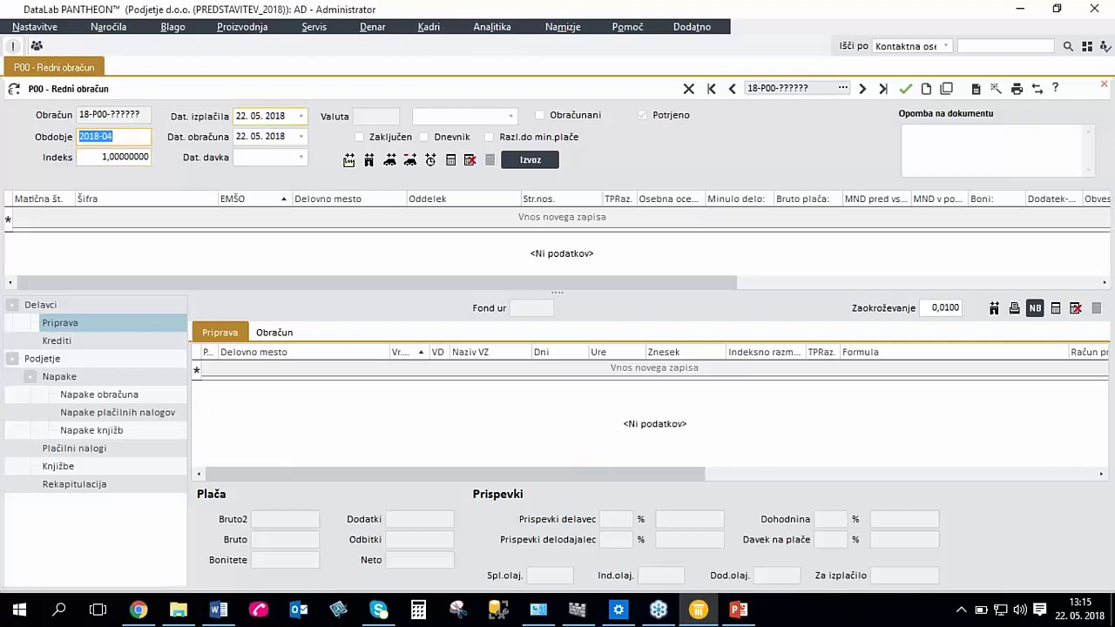
{"action": "left_click", "coordinate": [261, 116]}
{"action": "type", "text": "15."}
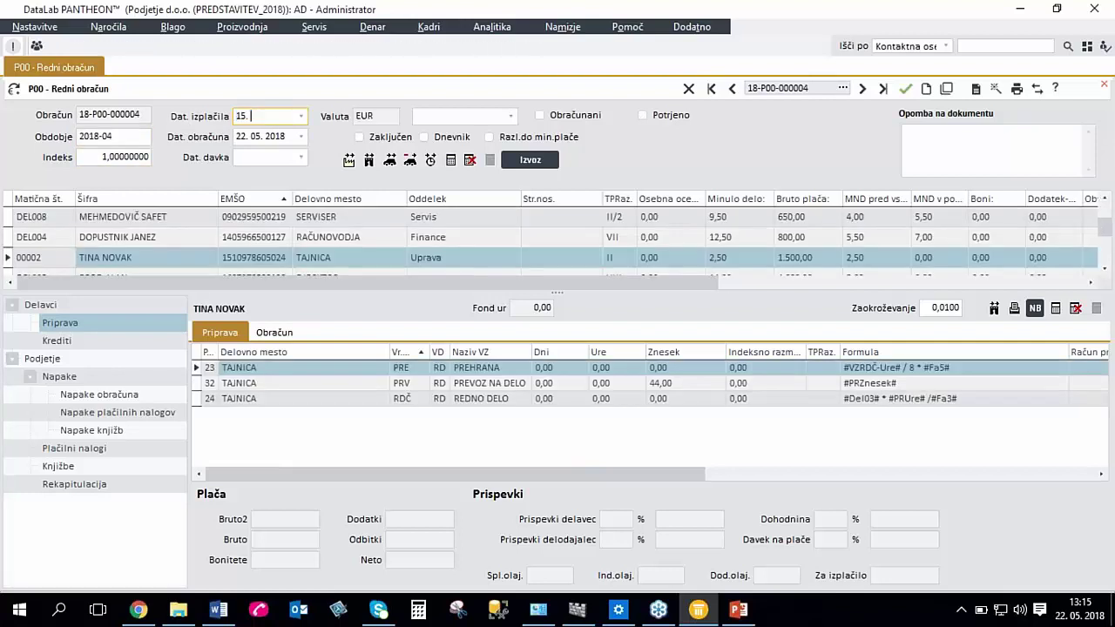
{"action": "key", "text": "Tab"}
{"action": "type", "text": "315.05.2018"}
{"action": "key", "text": "Tab"}
{"action": "left_click", "coordinate": [906, 88]}
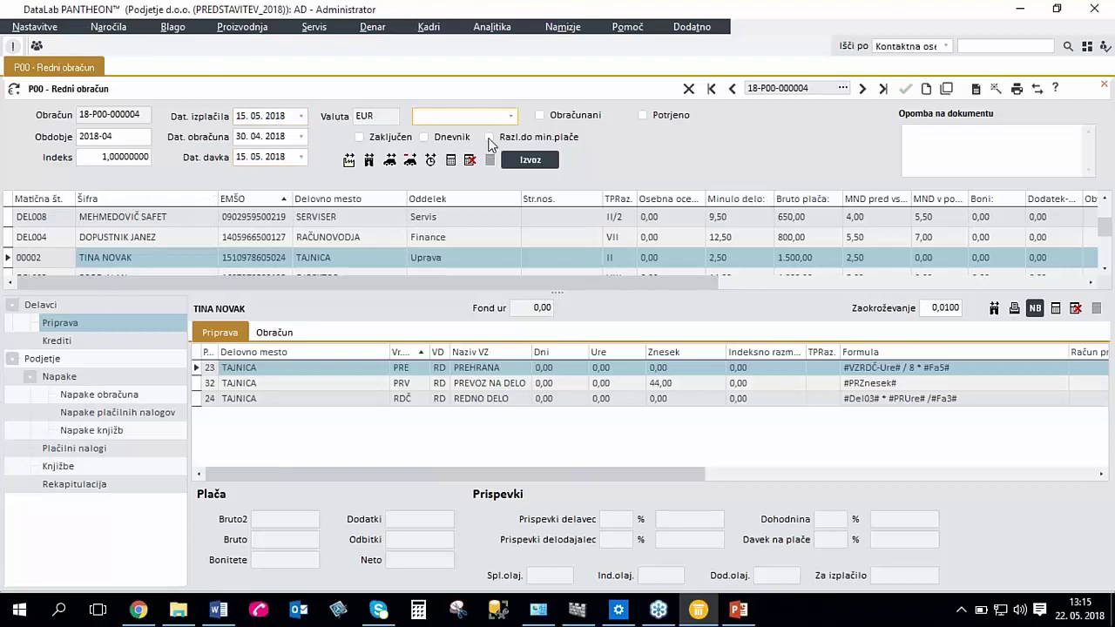
Examine the earning lines of the TAJNICA employee, especially the hours and amount of REDNO DELO.
{"action": "left_click", "coordinate": [159, 259]}
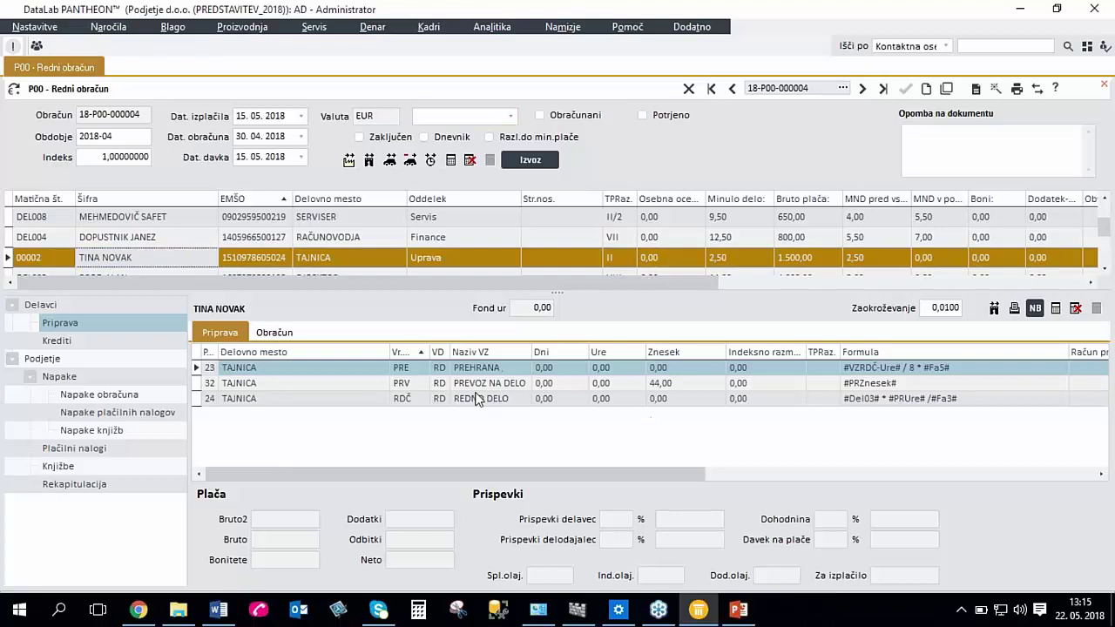
{"action": "left_click", "coordinate": [477, 399]}
{"action": "left_click", "coordinate": [680, 398]}
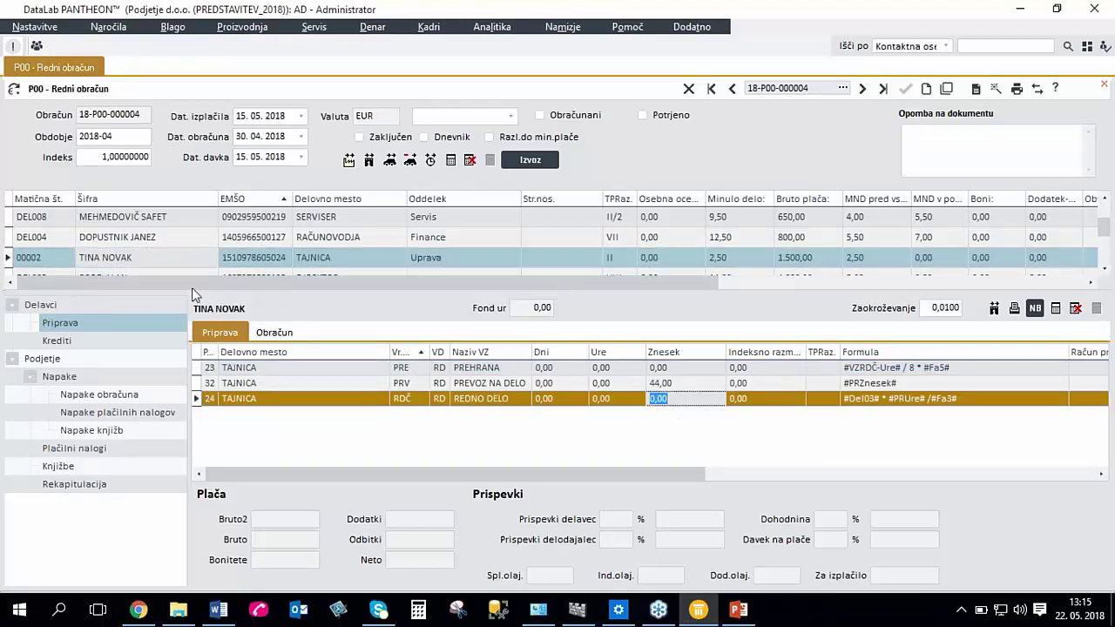
{"action": "left_click", "coordinate": [173, 260]}
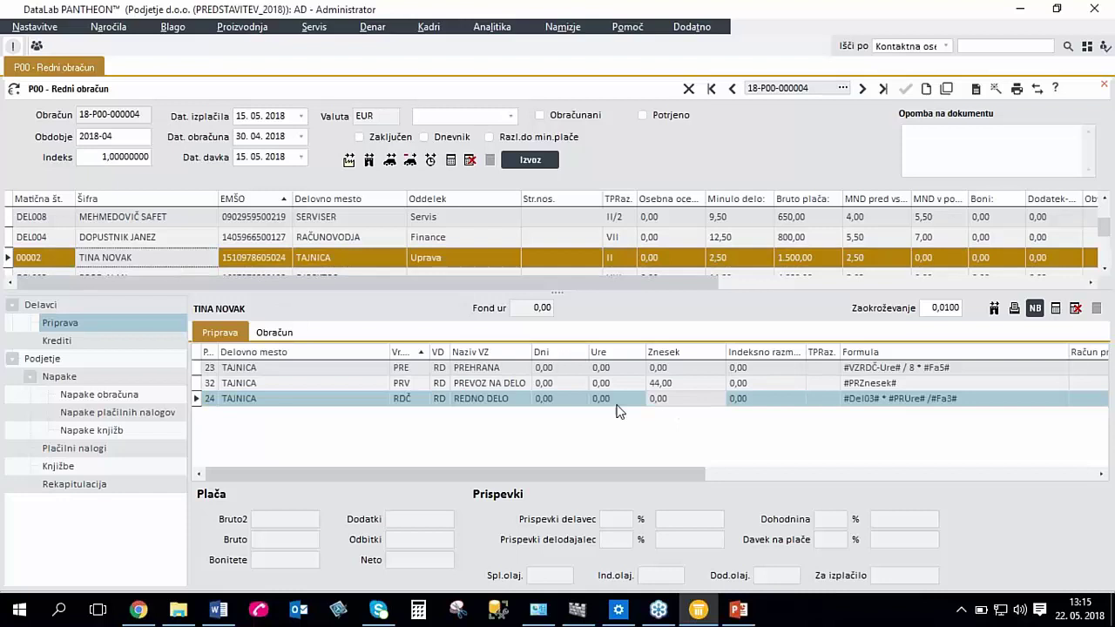
{"action": "left_click", "coordinate": [400, 384]}
{"action": "left_click", "coordinate": [400, 384]}
{"action": "left_click", "coordinate": [413, 401]}
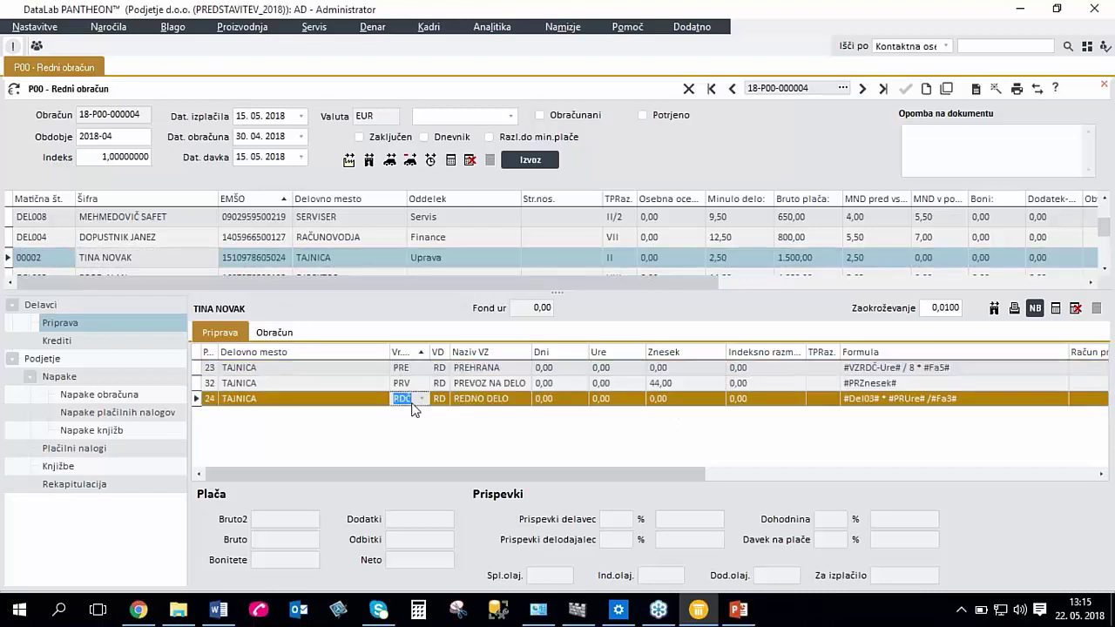
{"action": "left_click", "coordinate": [682, 408]}
{"action": "left_click", "coordinate": [617, 403]}
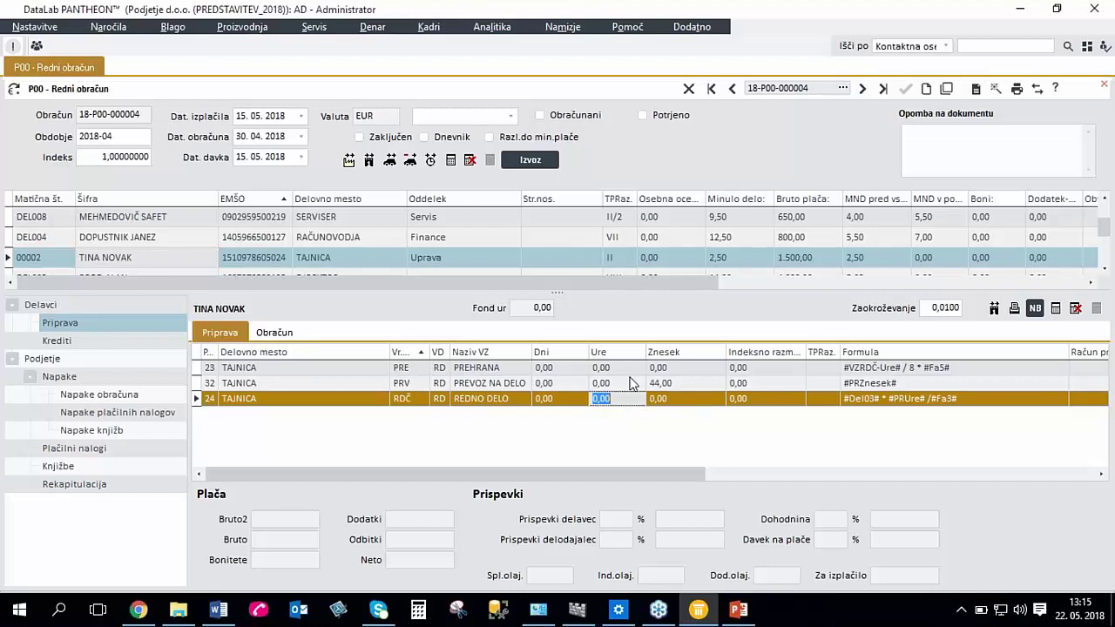
Transfer the employees' hours and absence data into the new payroll.
{"action": "left_click", "coordinate": [373, 162]}
{"action": "left_click", "coordinate": [628, 331]}
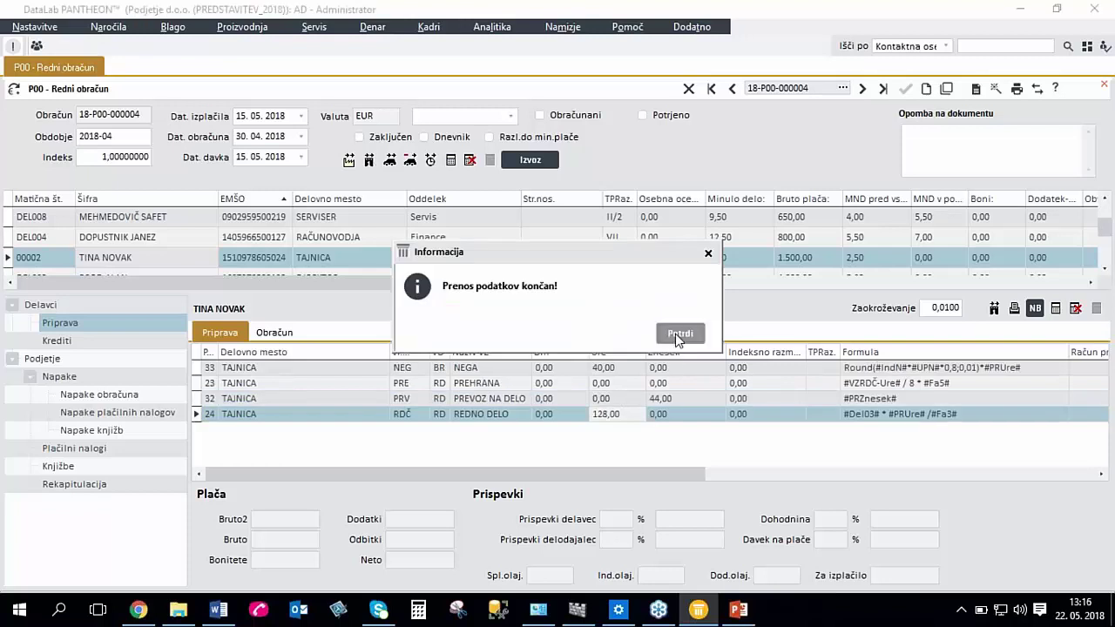
{"action": "left_click", "coordinate": [676, 334]}
Check the transferred hours on the NEGA and REDNO DELO lines of the TAJNICA employee.
{"action": "left_click", "coordinate": [466, 369]}
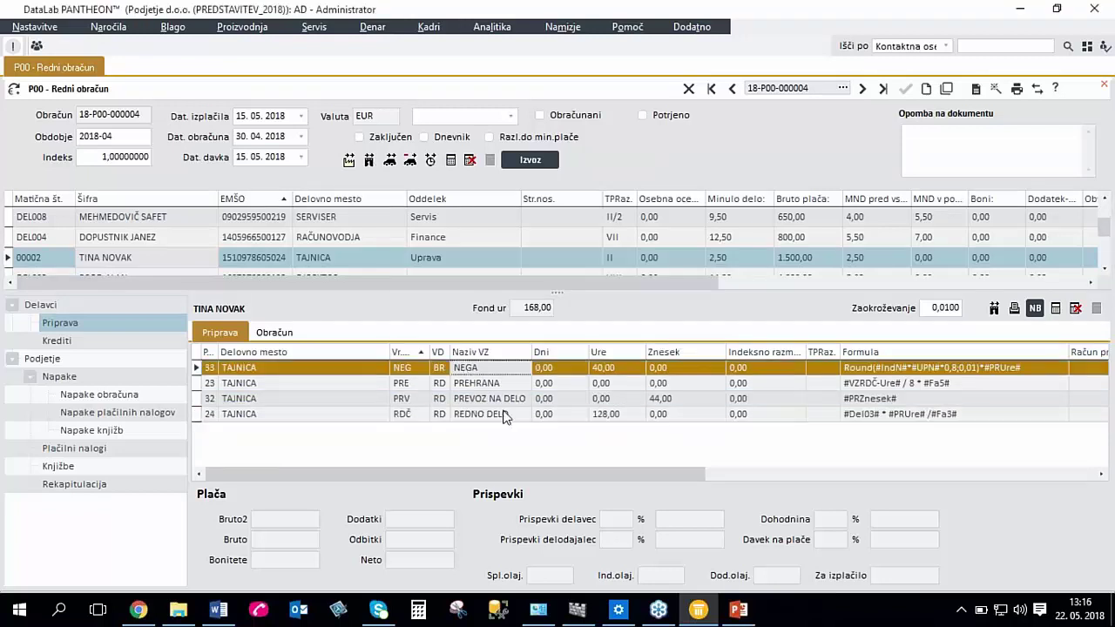
{"action": "left_click", "coordinate": [501, 417]}
{"action": "left_click", "coordinate": [609, 417]}
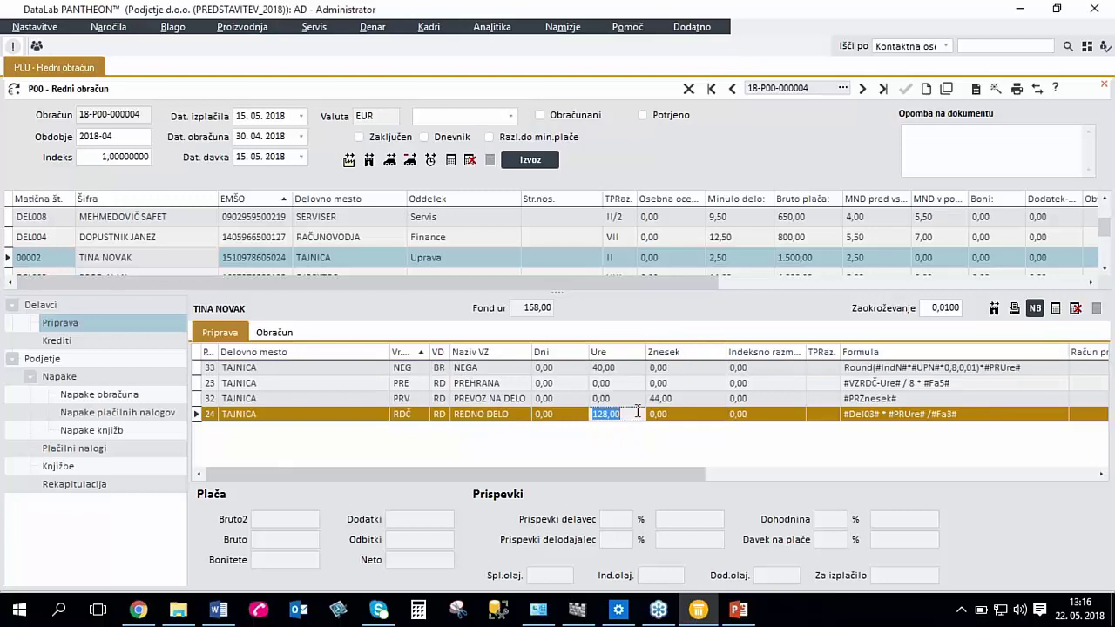
{"action": "left_click", "coordinate": [607, 369]}
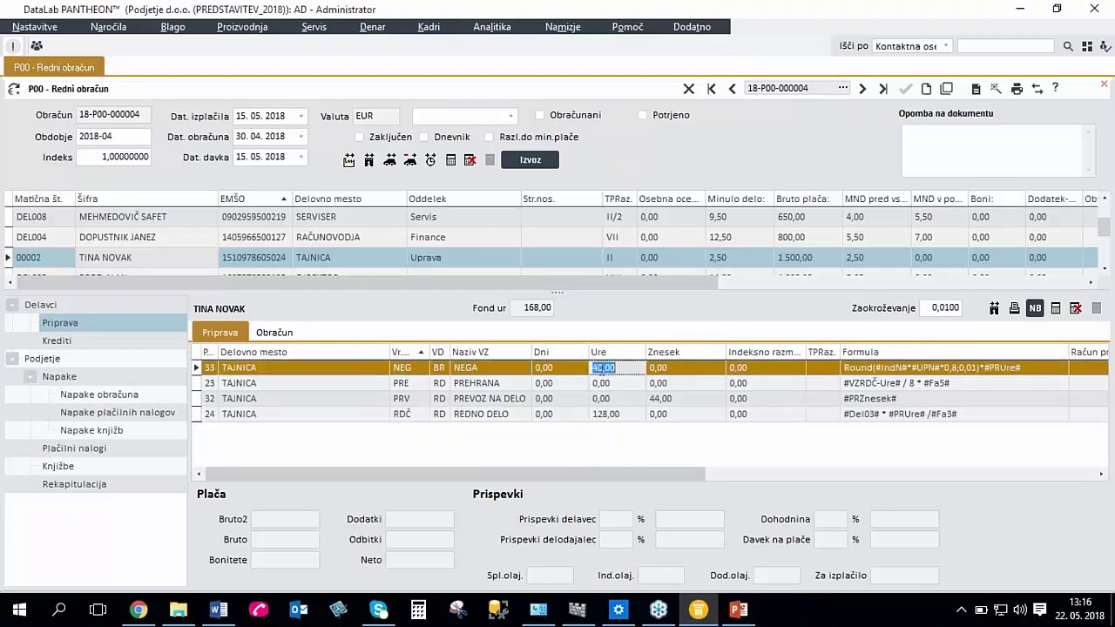
Open the TAJNICA employee's personnel file and review the NEGA entries in the 2018 absence overview.
{"action": "double_click", "coordinate": [122, 261]}
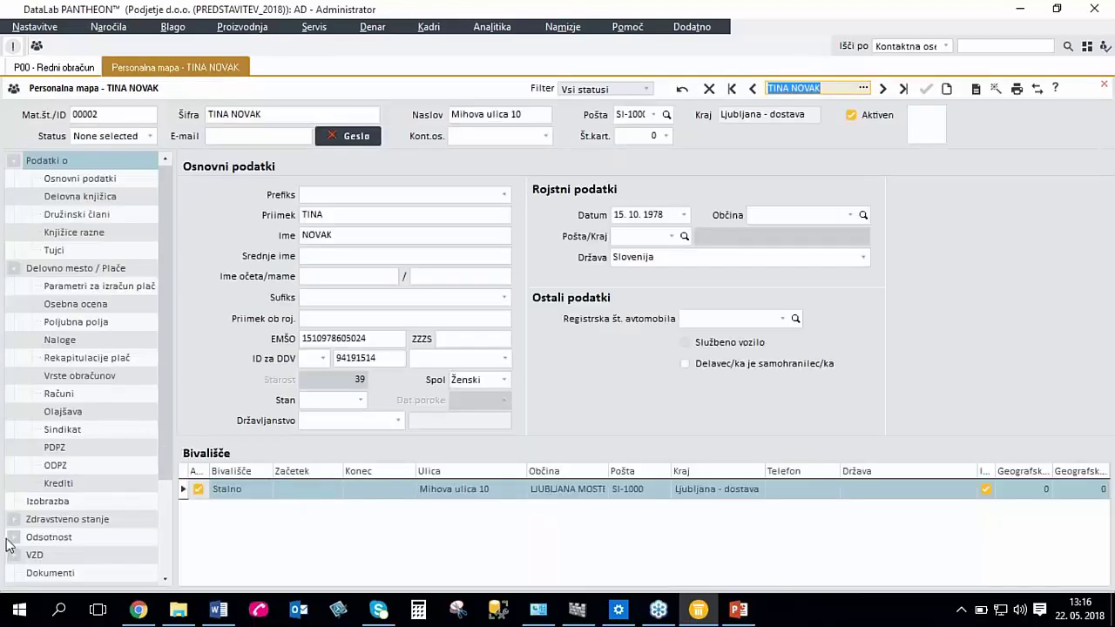
{"action": "left_click", "coordinate": [13, 537]}
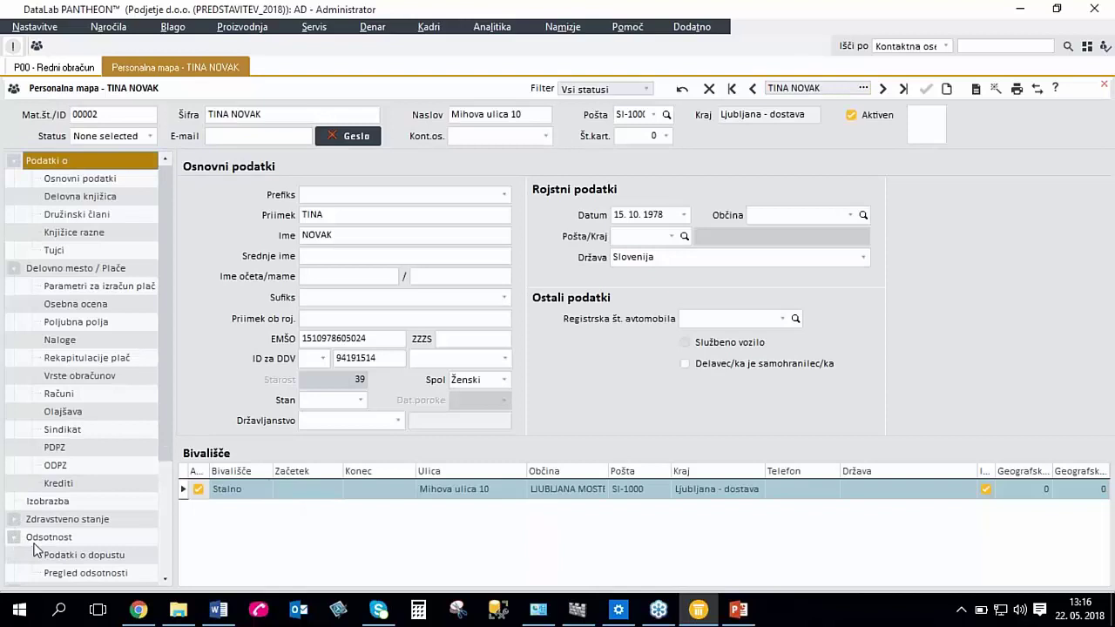
{"action": "left_click", "coordinate": [85, 574]}
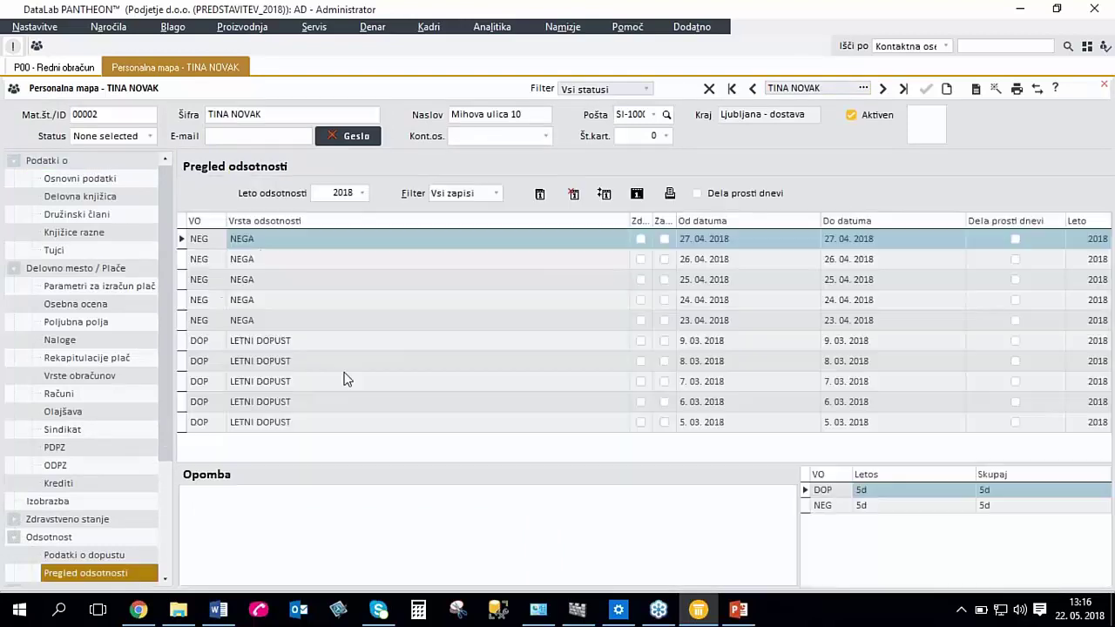
{"action": "left_click", "coordinate": [257, 242]}
{"action": "left_click", "coordinate": [257, 242]}
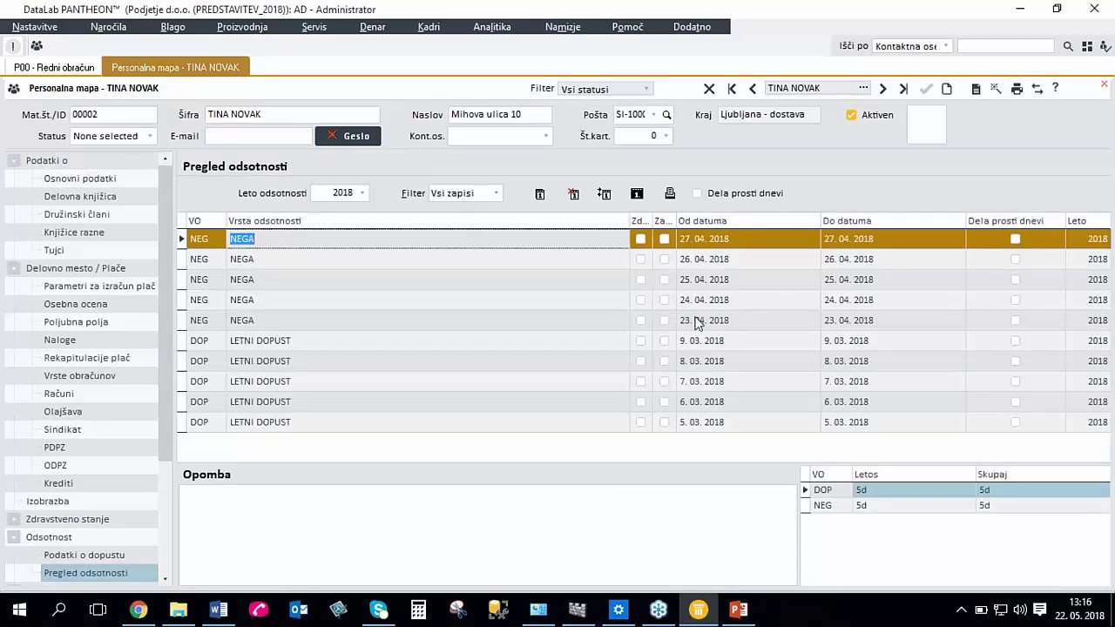
Return to the regular payroll and compare its NEGA and REDNO DELO hours with the recorded absences.
{"action": "left_click", "coordinate": [48, 68]}
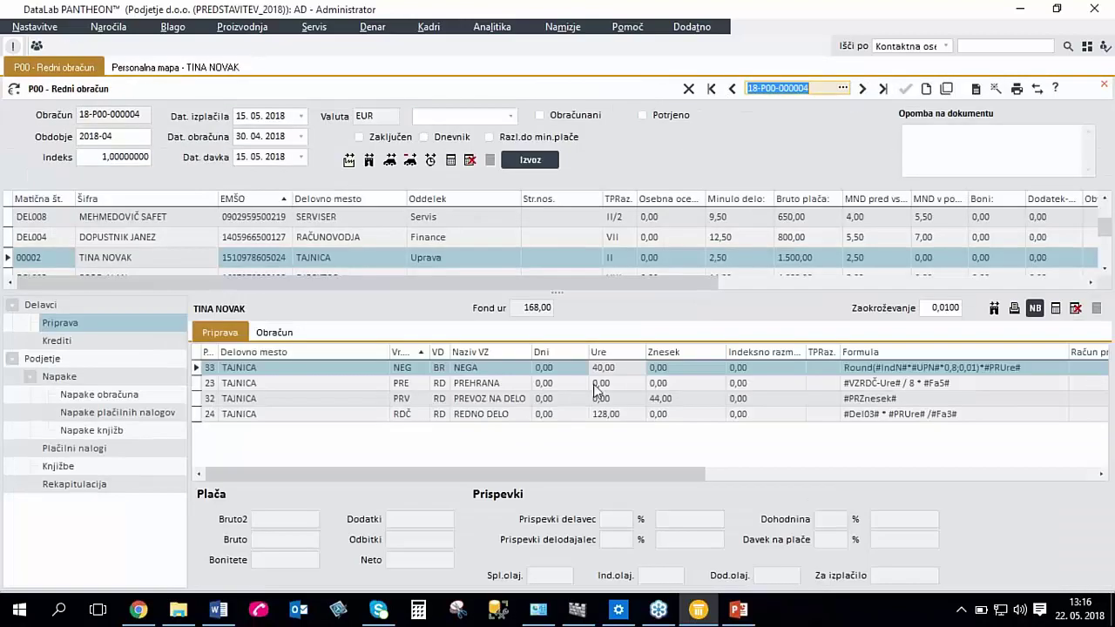
{"action": "left_click", "coordinate": [601, 368]}
{"action": "left_click", "coordinate": [606, 414]}
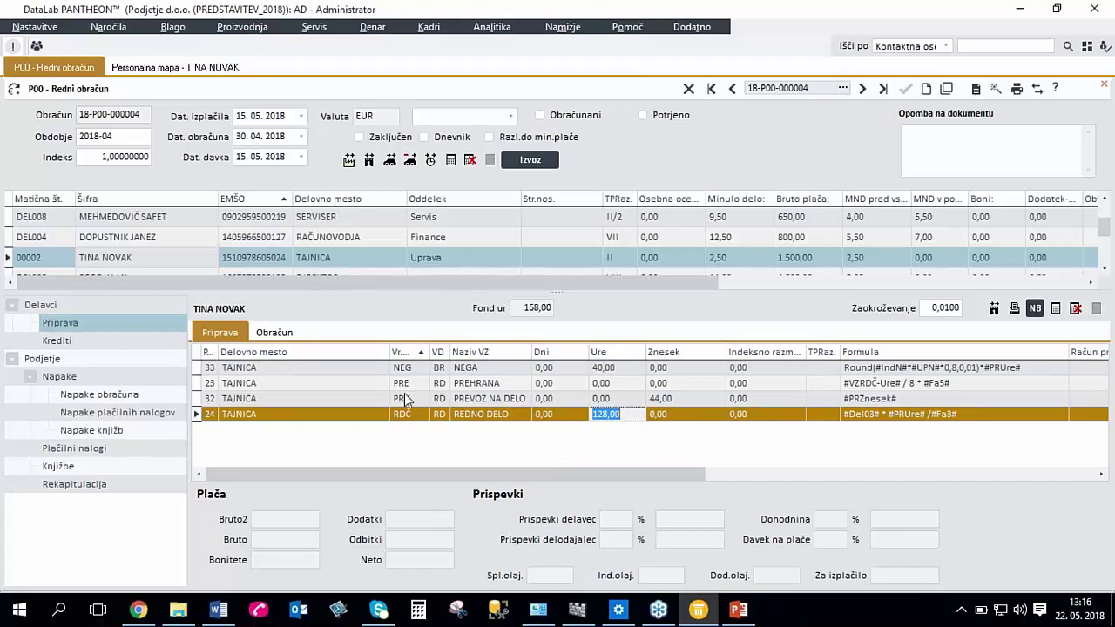
Open the average salary register from the payroll's period and review the 2018-04 minimum wage, monthly hours and guaranteed wage.
{"action": "double_click", "coordinate": [121, 135]}
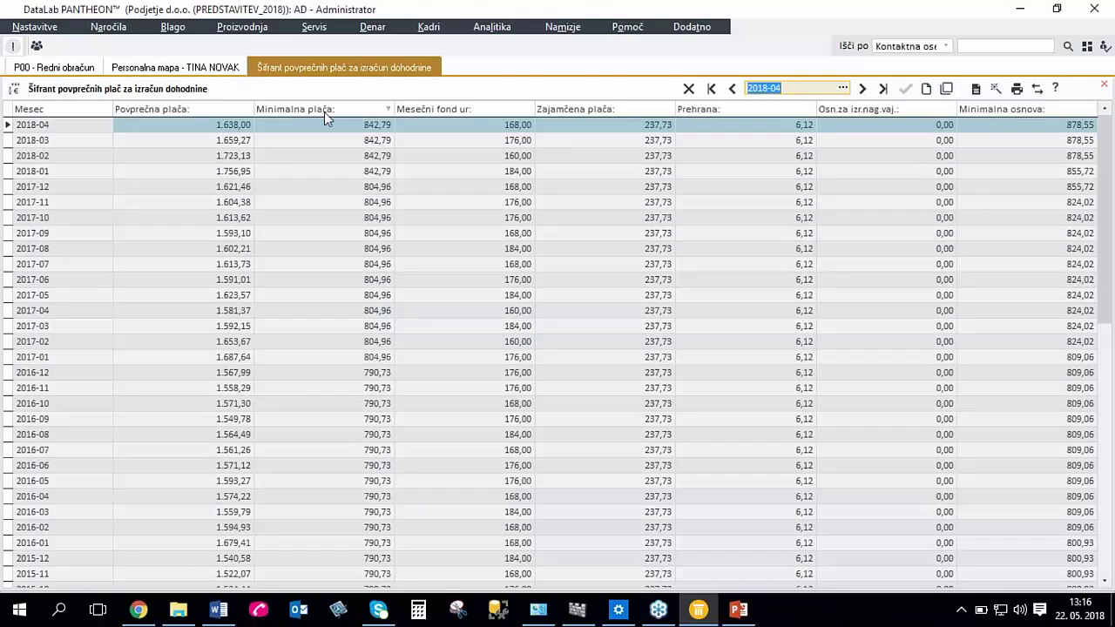
{"action": "left_click", "coordinate": [63, 128]}
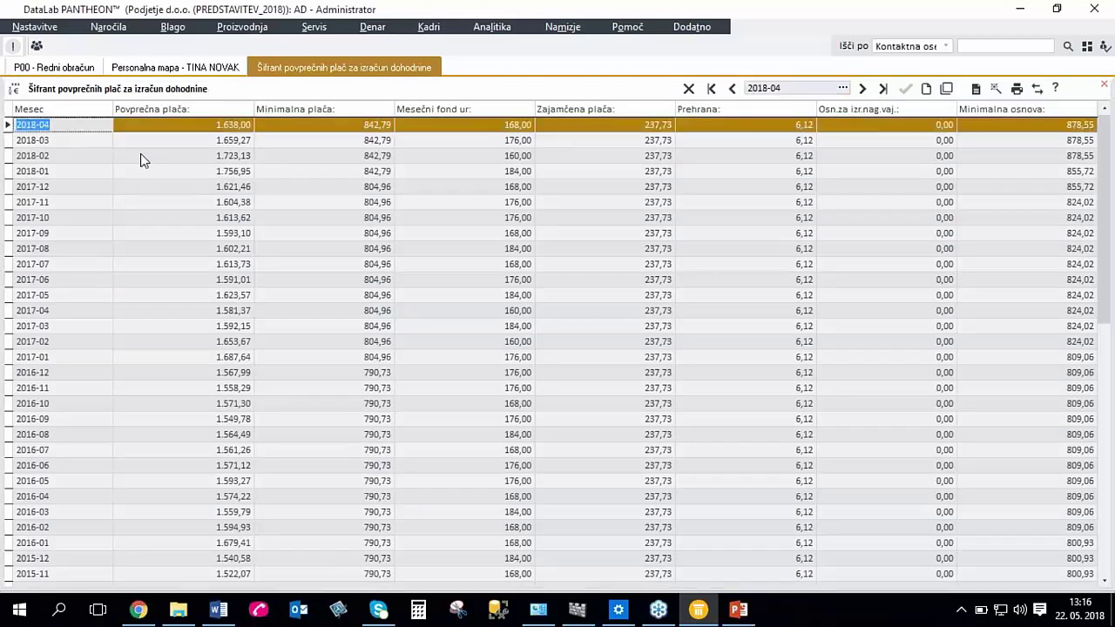
{"action": "key", "text": "Tab"}
{"action": "key", "text": "Tab"}
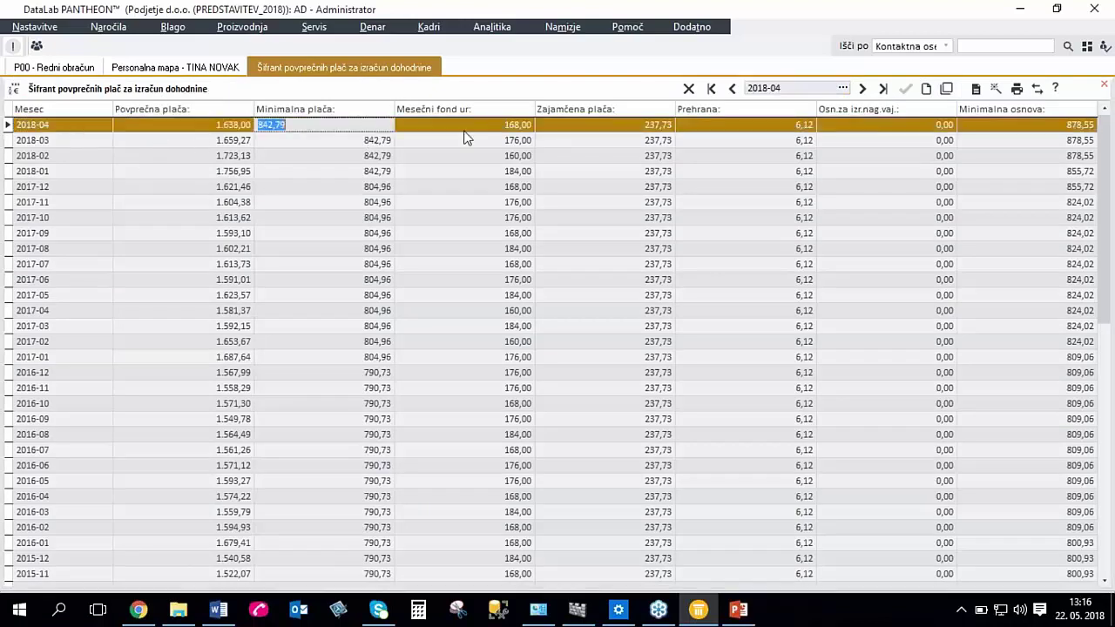
{"action": "key", "text": "Tab"}
{"action": "key", "text": "Tab"}
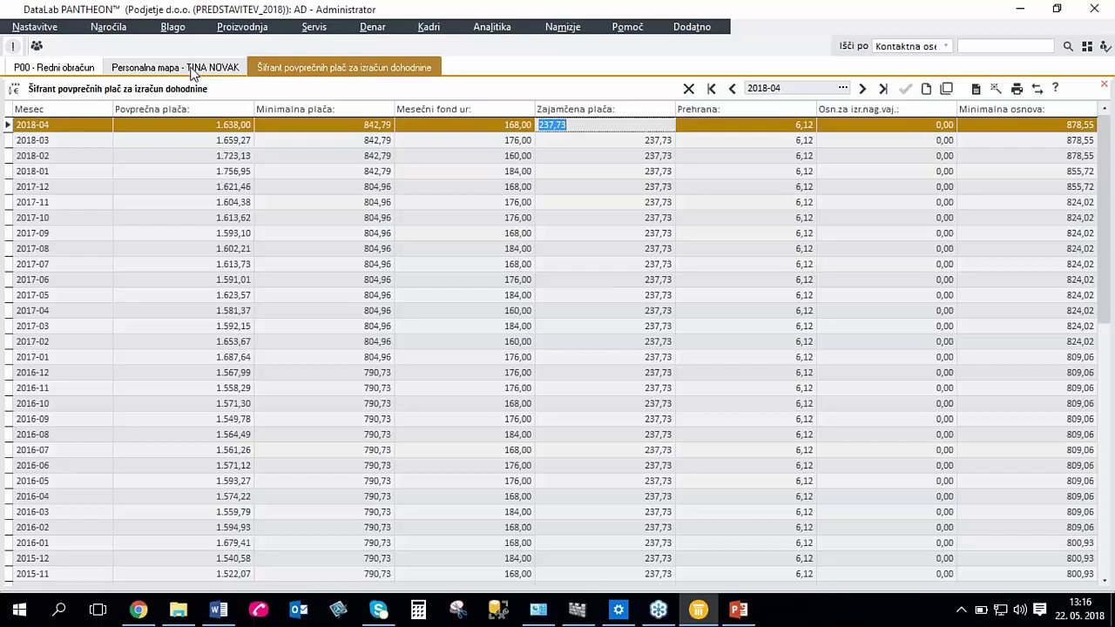
Open the payroll data import and try to prepare the figures for period 2018-05.
{"action": "left_click", "coordinate": [1037, 89]}
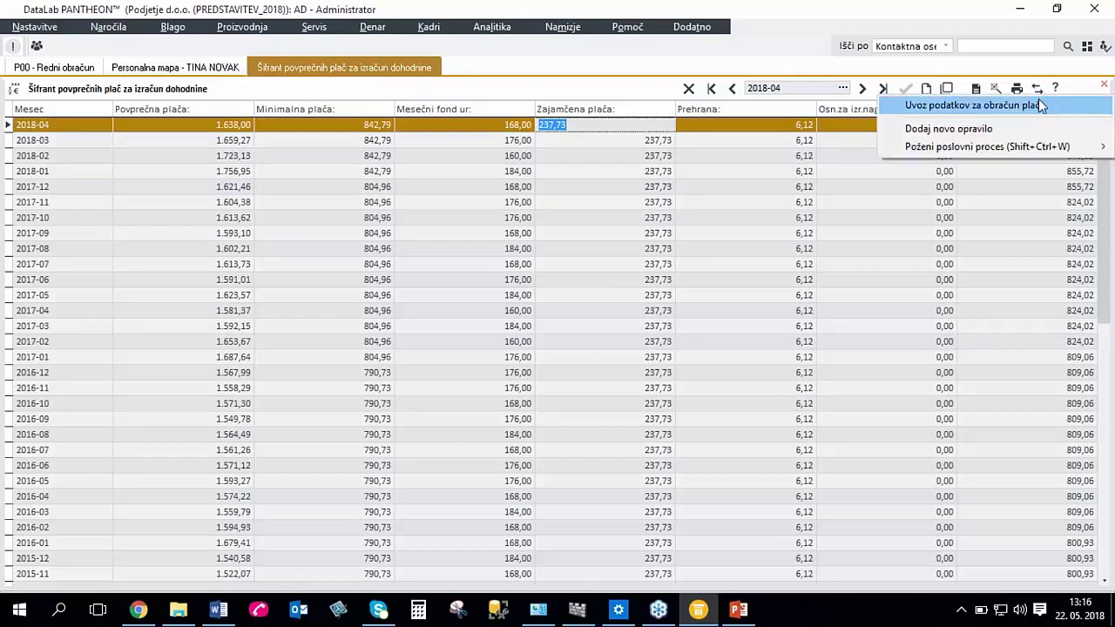
{"action": "left_click", "coordinate": [1037, 101]}
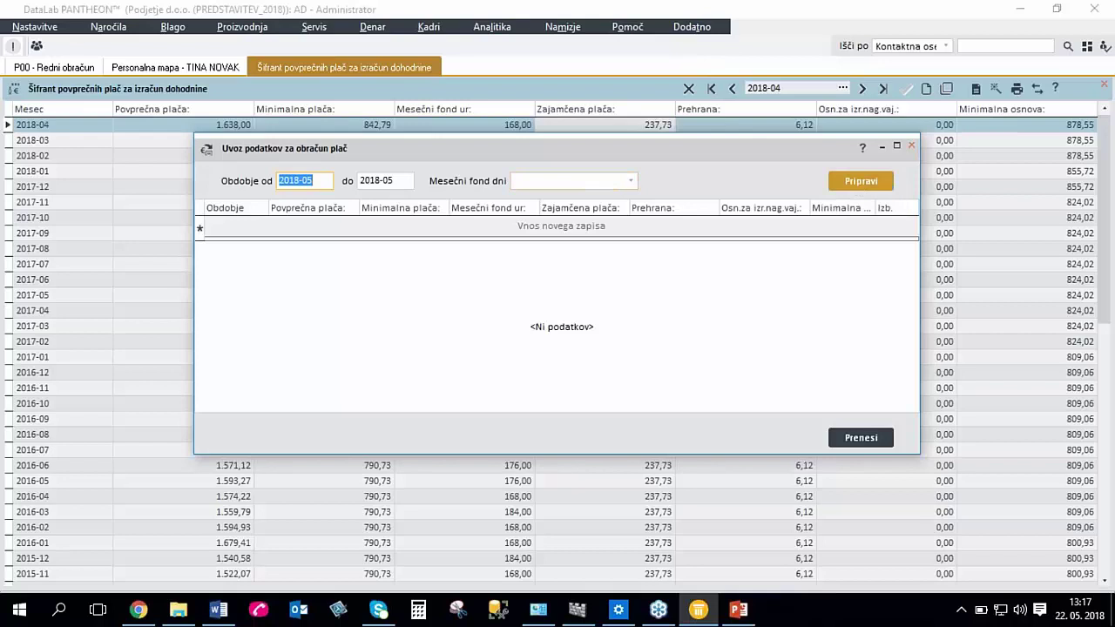
{"action": "left_click", "coordinate": [861, 181]}
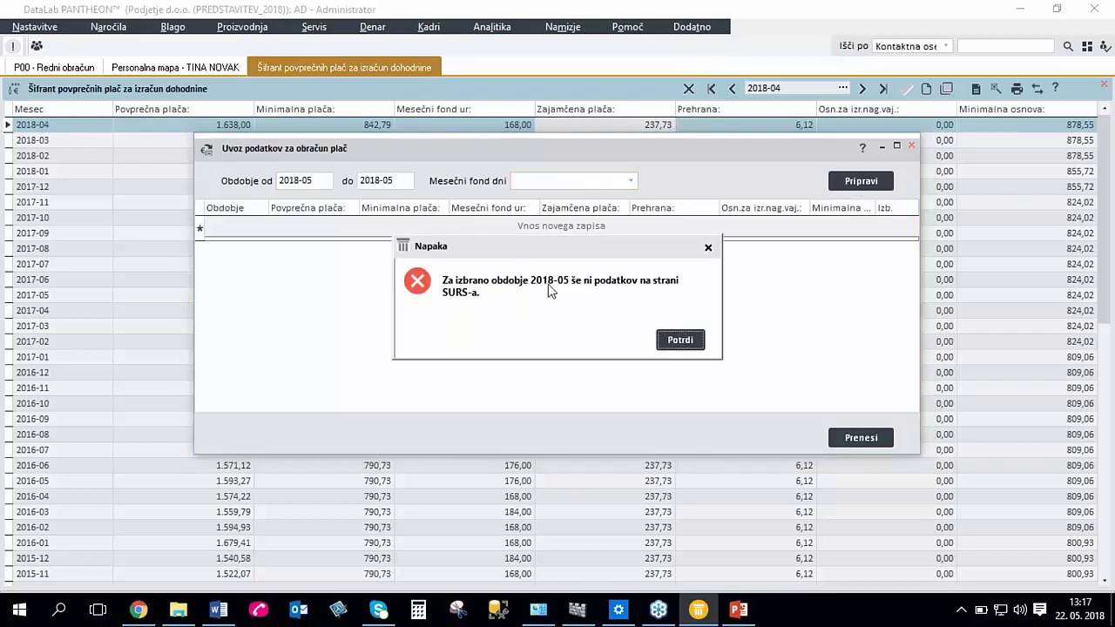
{"action": "left_click", "coordinate": [676, 339]}
Prepare the payroll import figures for period 2018-04 and close the import and the average salary register without transferring them.
{"action": "left_click", "coordinate": [321, 178]}
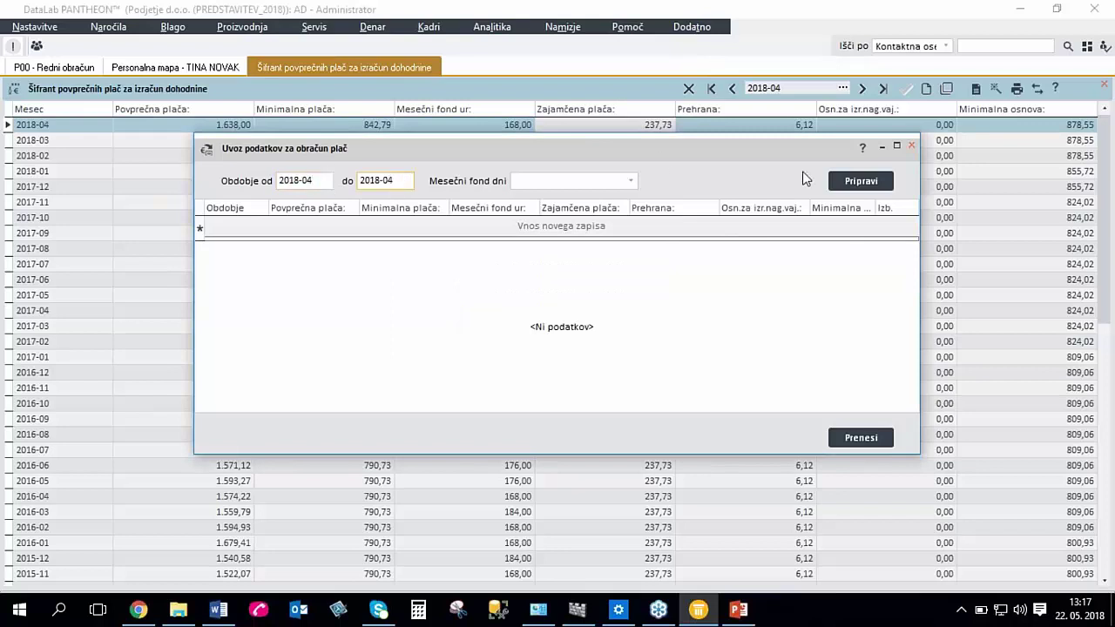
{"action": "left_click", "coordinate": [861, 181]}
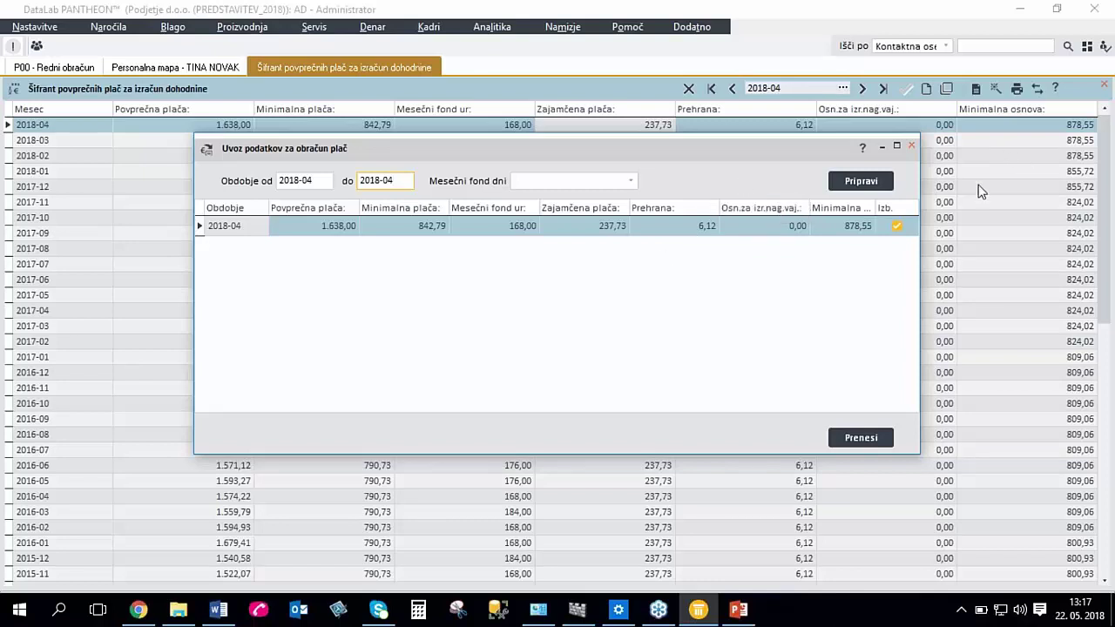
{"action": "left_click", "coordinate": [911, 147]}
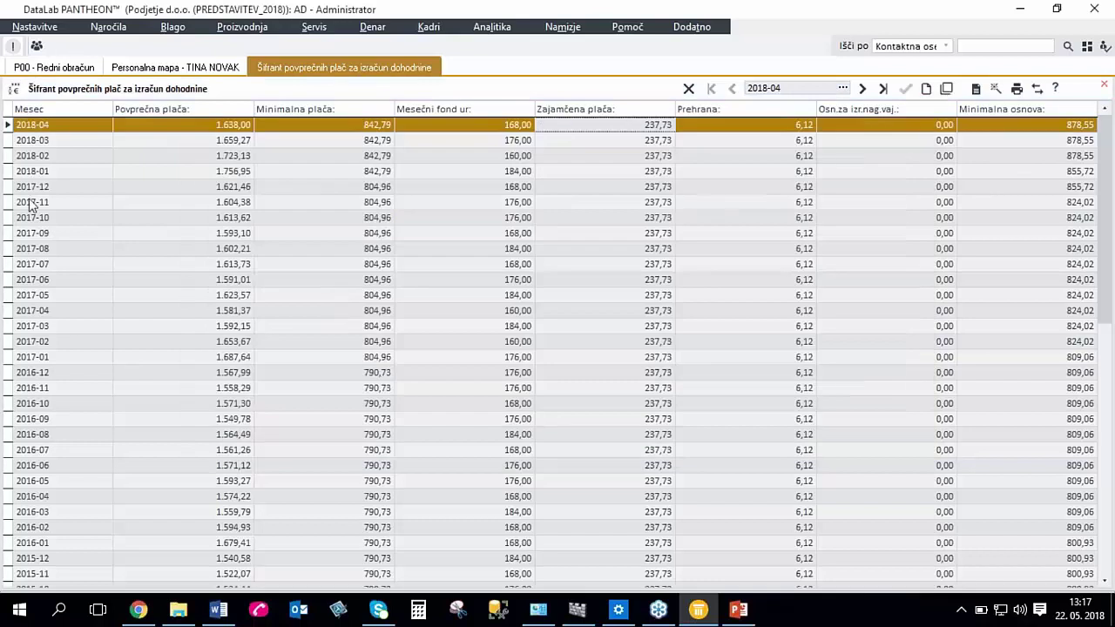
{"action": "left_click", "coordinate": [13, 91]}
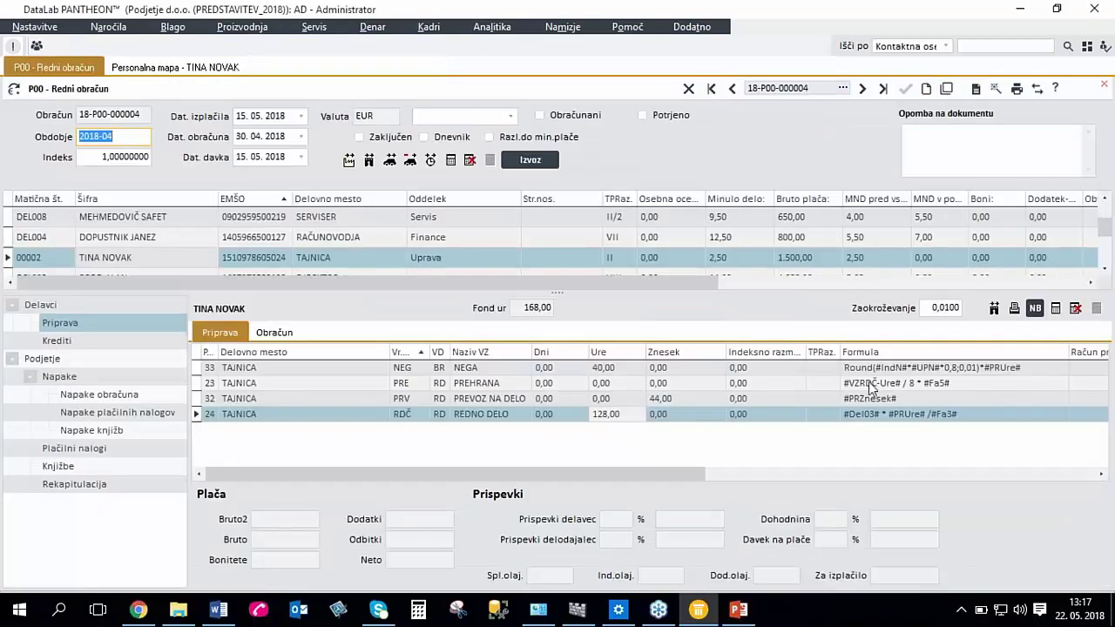
Calculate the TAJNICA employee's pay and review the resulting employee and employer contributions, general relief and income tax.
{"action": "left_click", "coordinate": [1055, 308]}
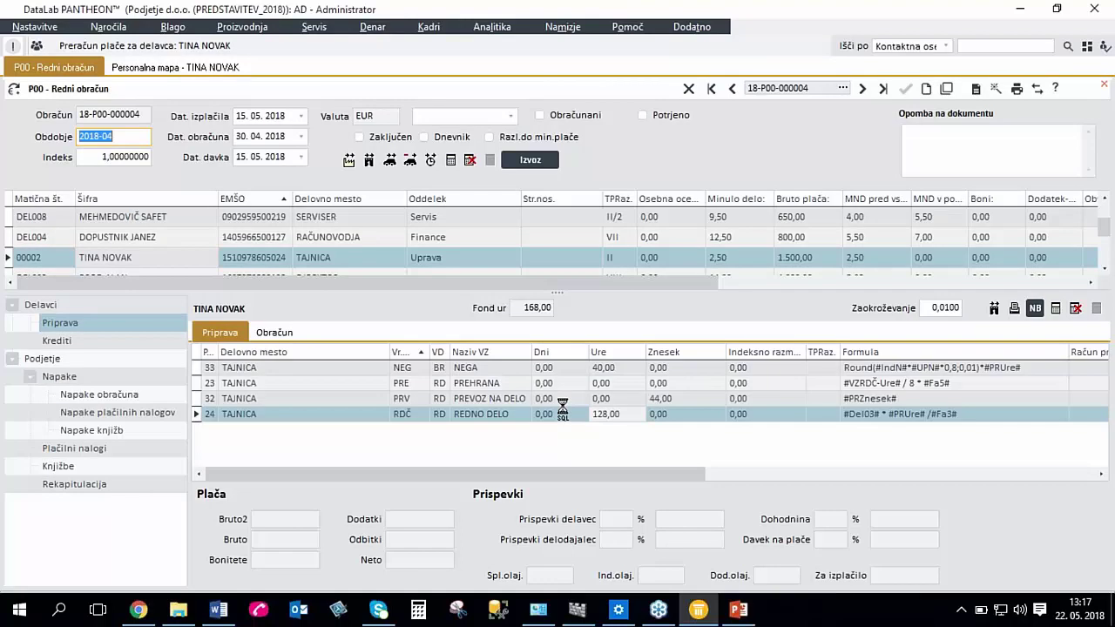
{"action": "left_click", "coordinate": [272, 545]}
{"action": "left_click", "coordinate": [707, 519]}
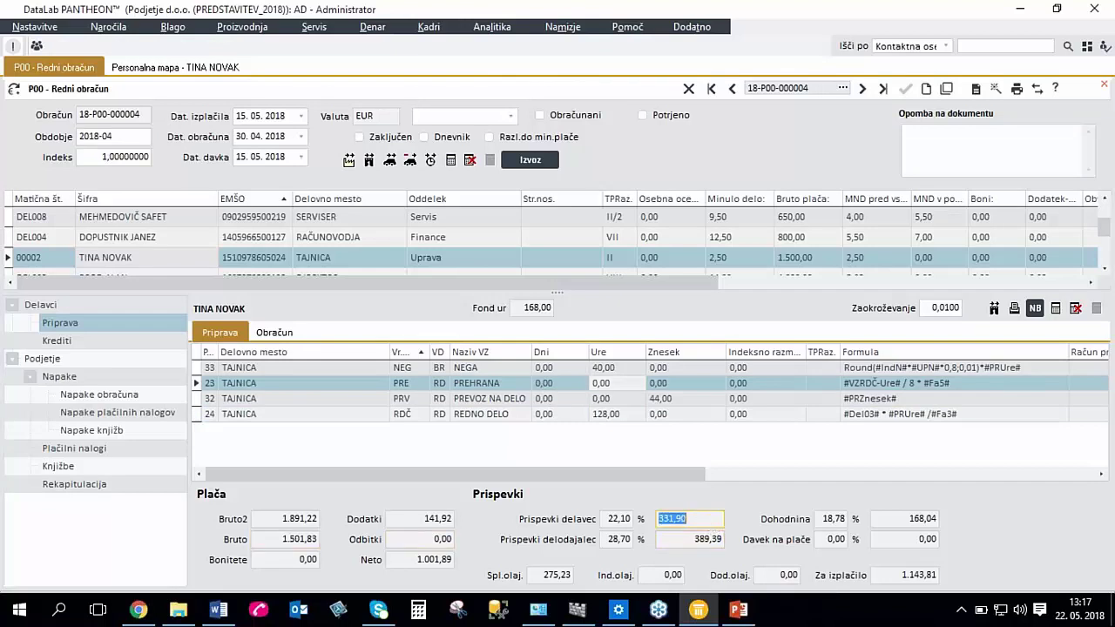
{"action": "left_click", "coordinate": [707, 543]}
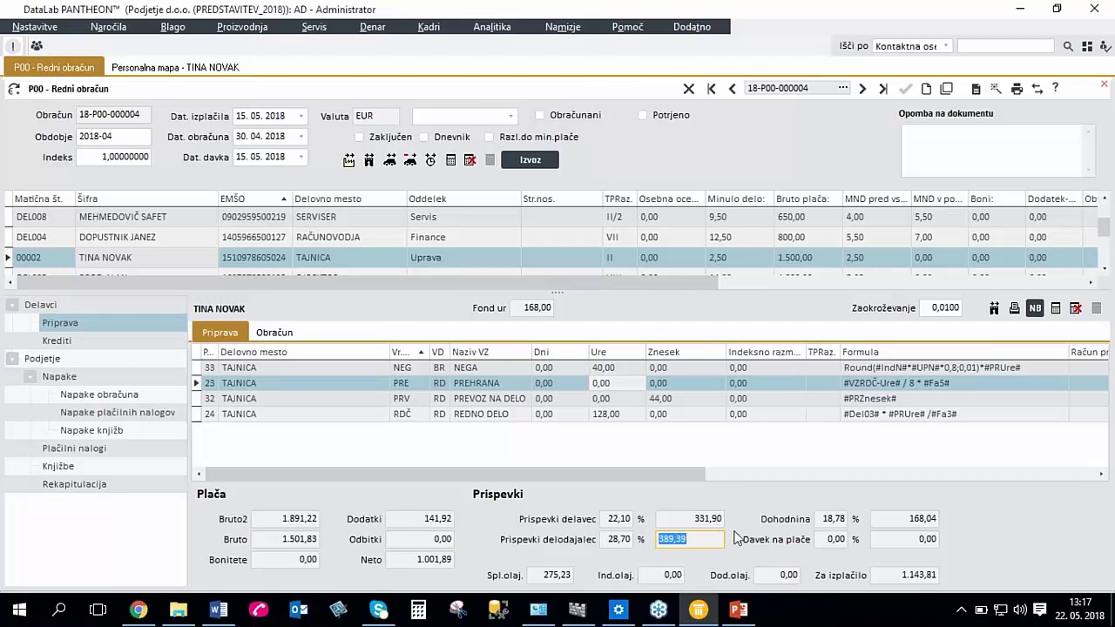
{"action": "key", "text": "Tab"}
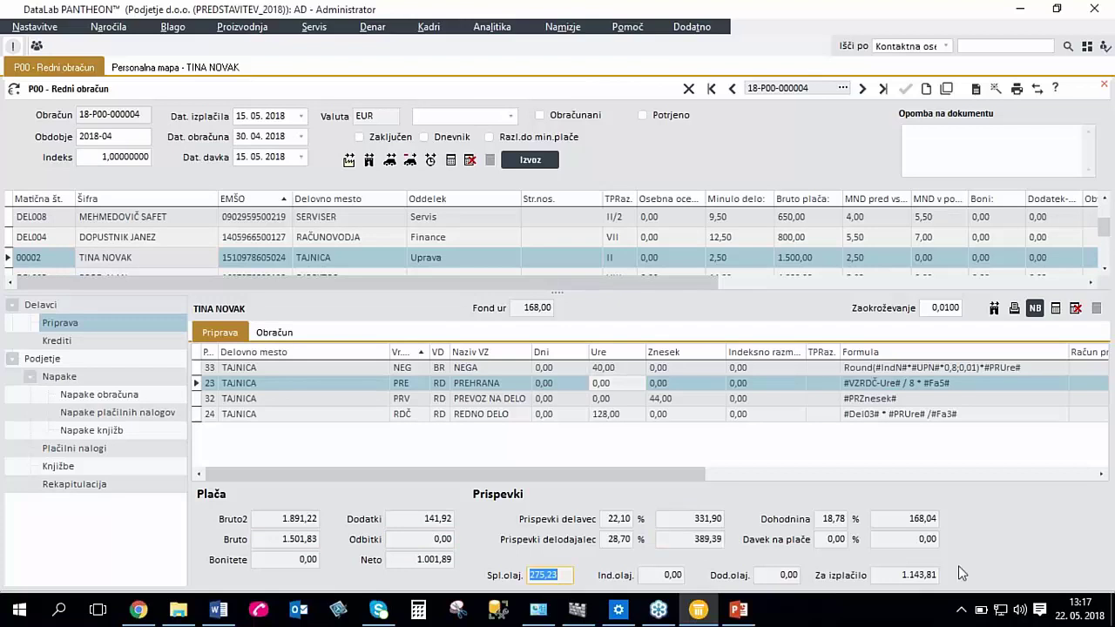
{"action": "left_click", "coordinate": [897, 518]}
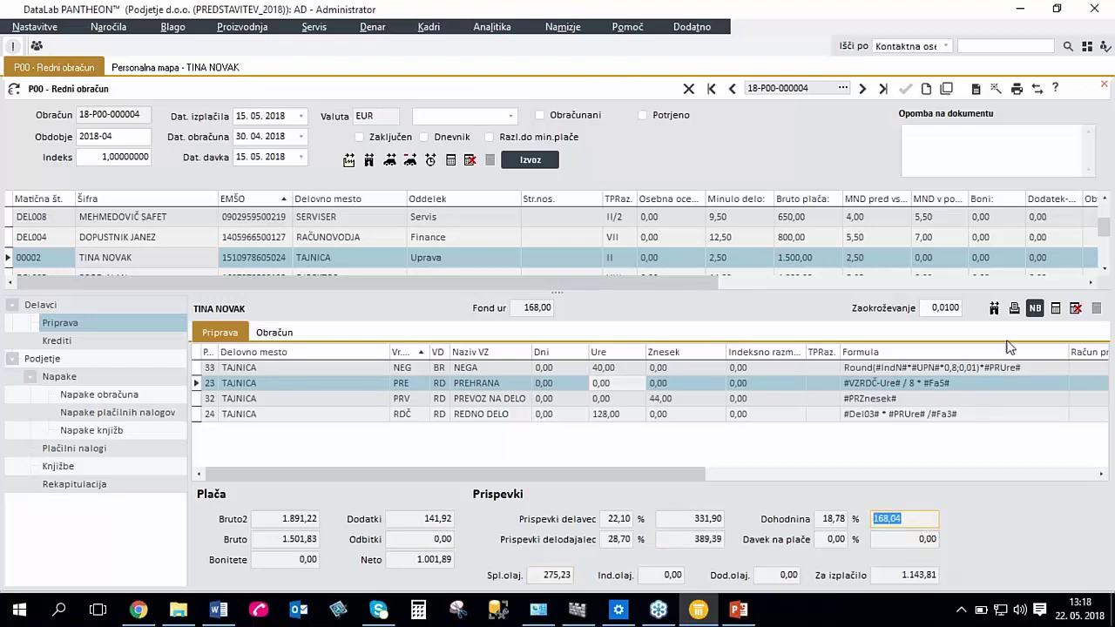
Preview the 3E3 - Kuverta izpis - vsi prispevki payslip for the TAJNICA employee and review its payments, allowances and contributions.
{"action": "left_click", "coordinate": [1014, 308]}
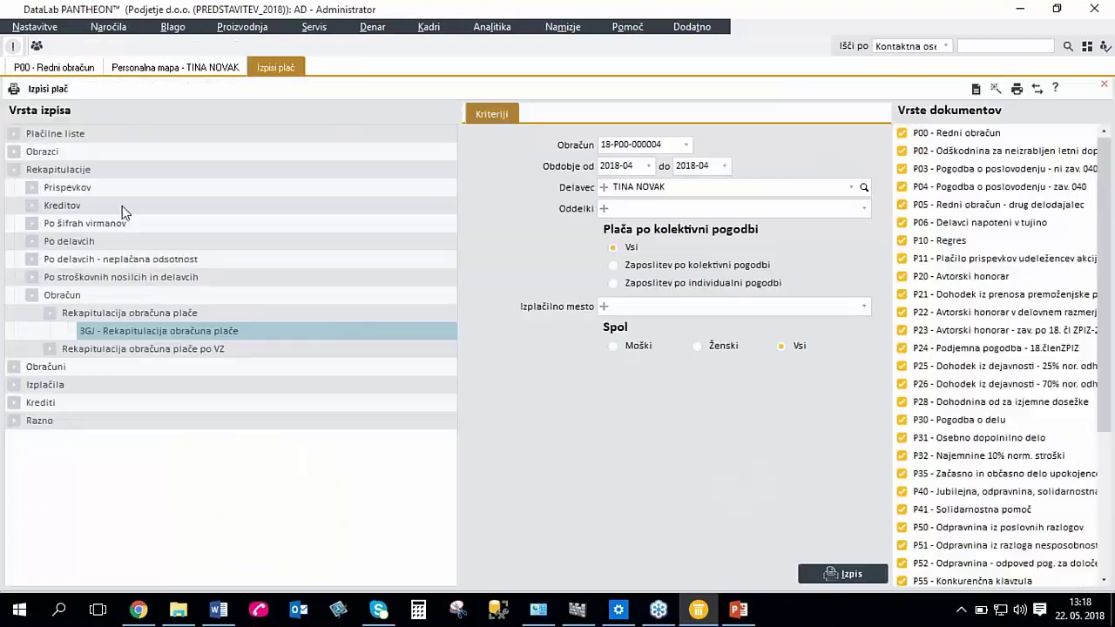
{"action": "left_click", "coordinate": [14, 134]}
{"action": "left_click", "coordinate": [32, 150]}
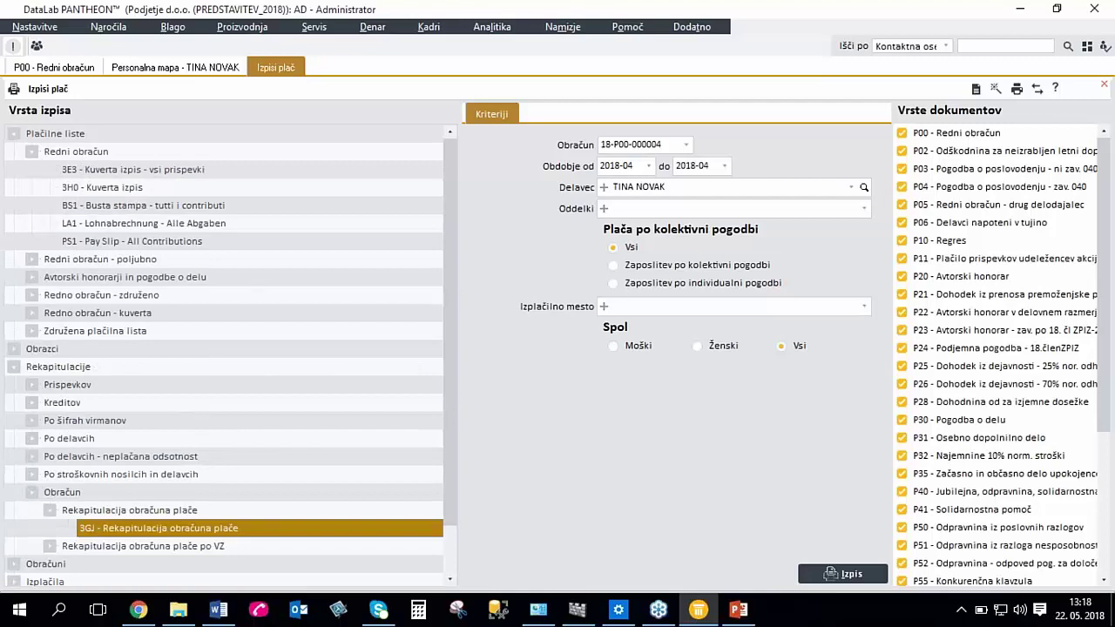
{"action": "left_click", "coordinate": [87, 169]}
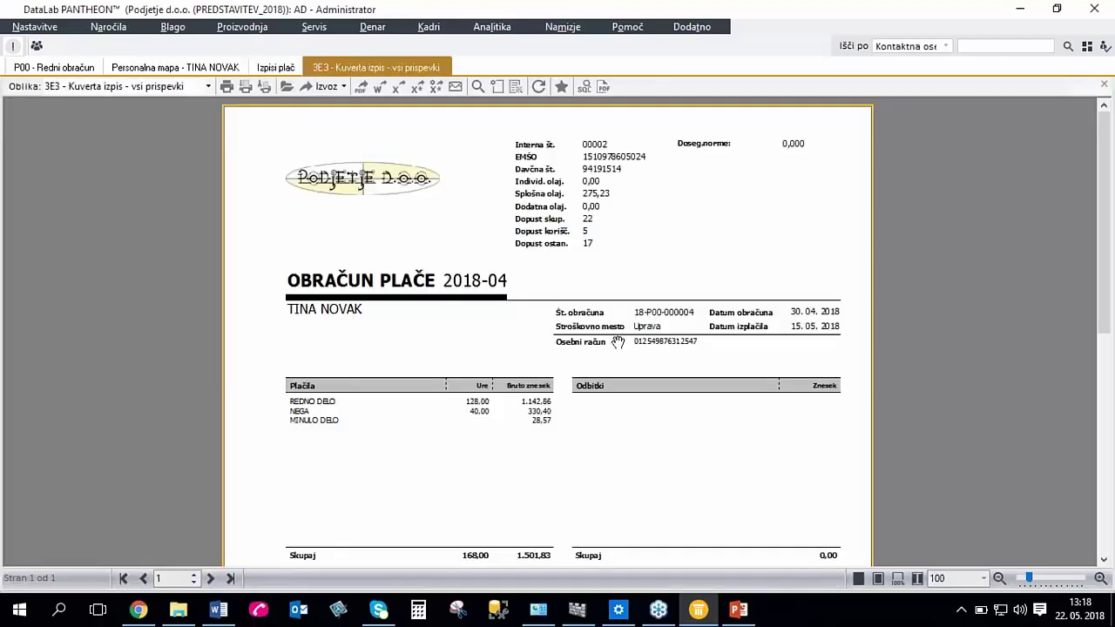
{"action": "scroll", "coordinate": [549, 171], "scroll_direction": "down", "scroll_amount": 5}
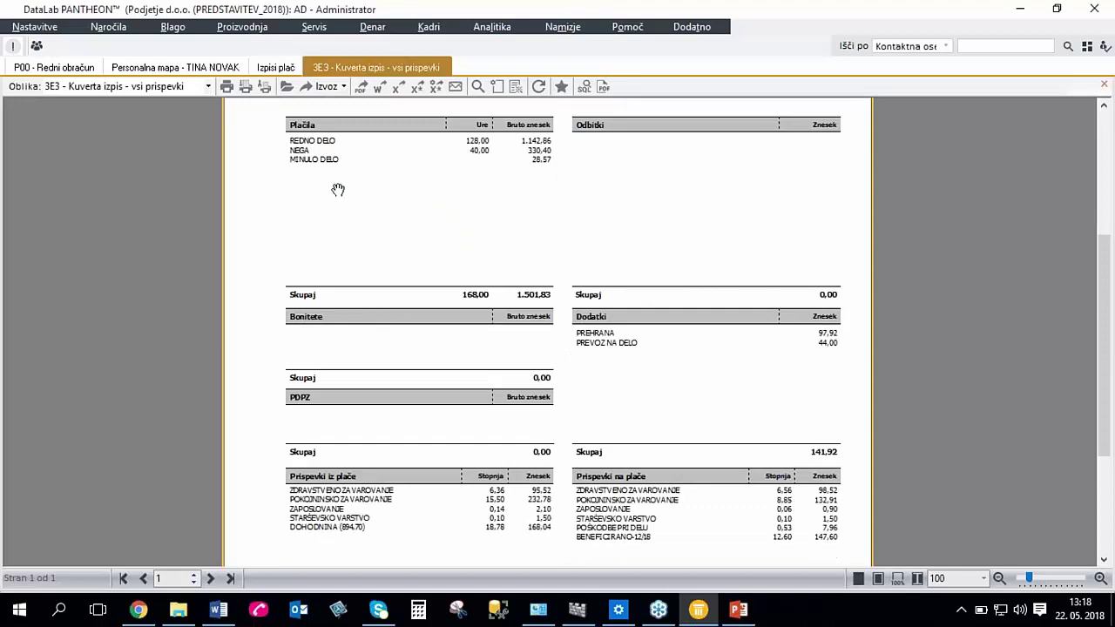
{"action": "scroll", "coordinate": [566, 396], "scroll_direction": "up", "scroll_amount": 3}
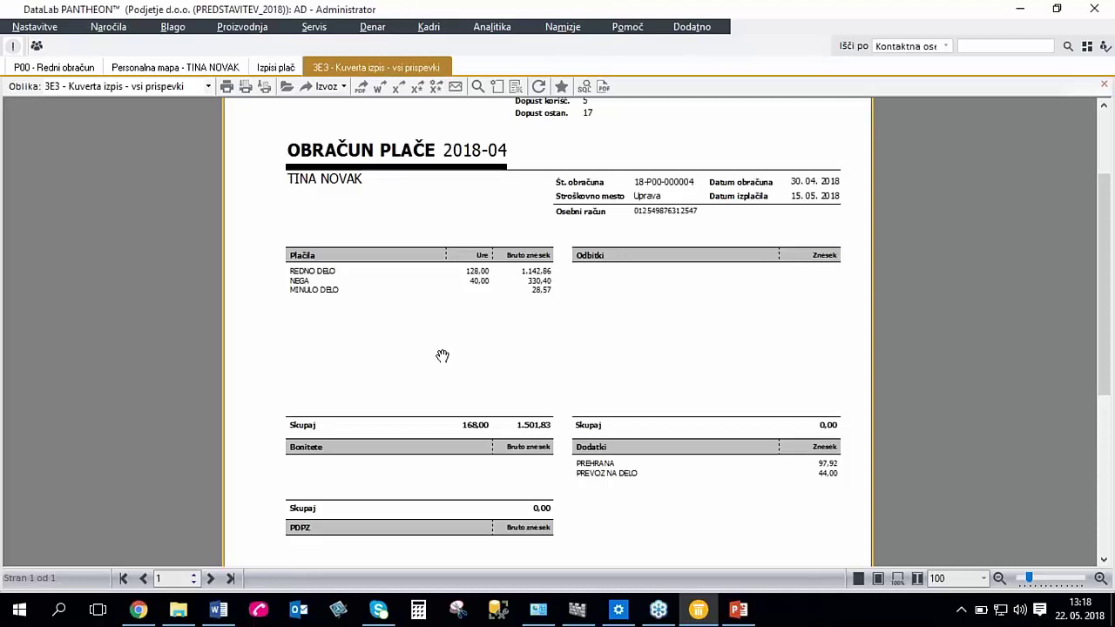
{"action": "key", "text": "Escape"}
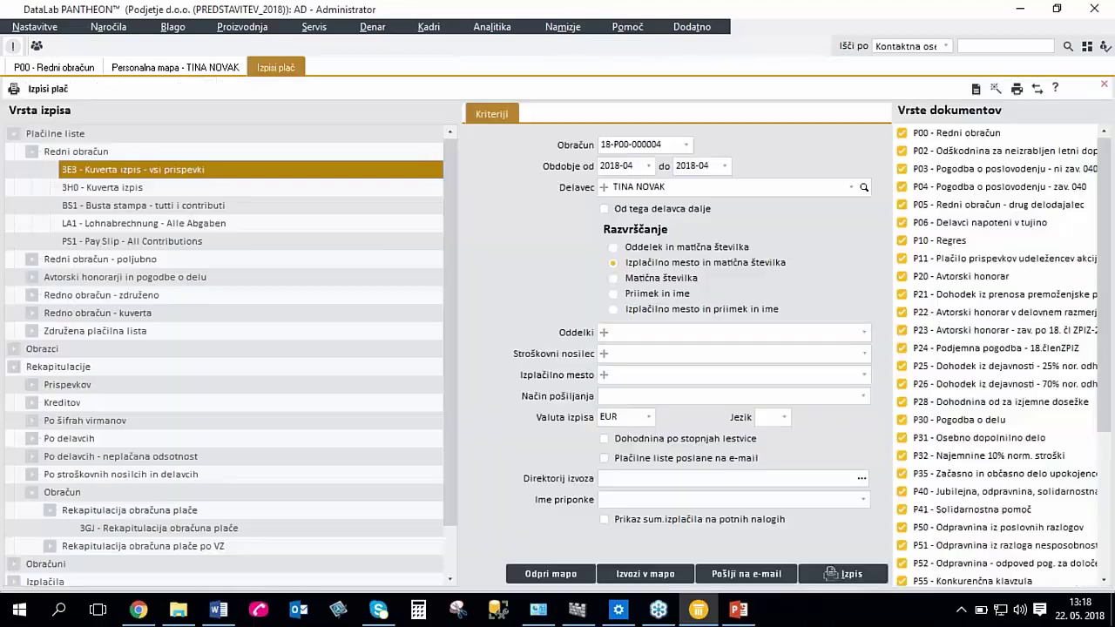
Look through the foreign-language payslip forms BS1, LA1 and PS1 for regular payroll.
{"action": "left_click", "coordinate": [169, 210]}
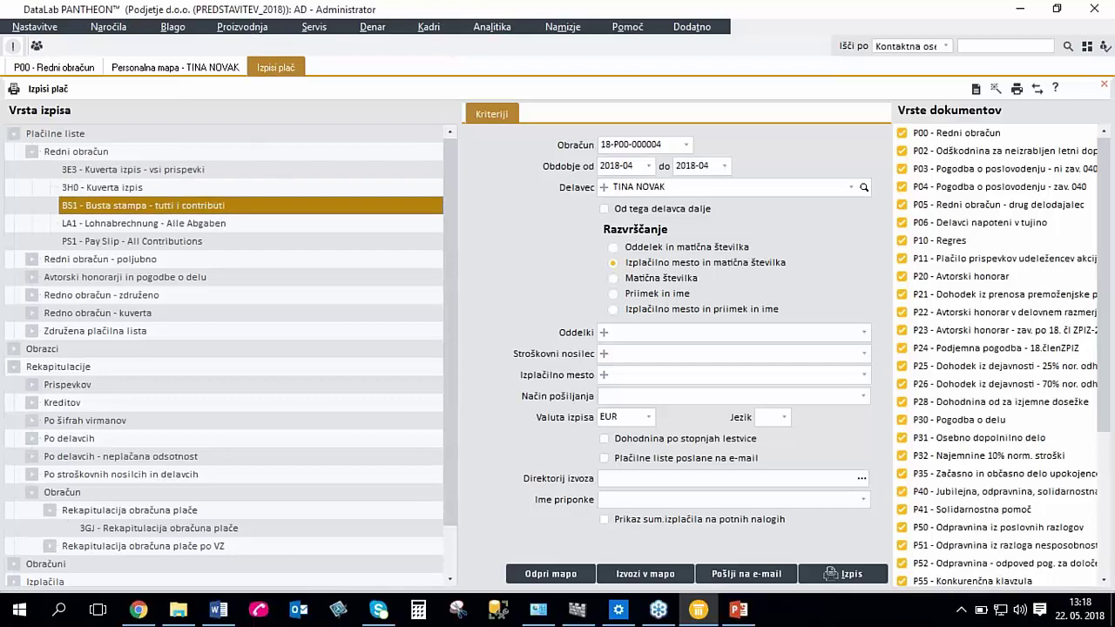
{"action": "left_click", "coordinate": [250, 226]}
{"action": "key", "text": "Down"}
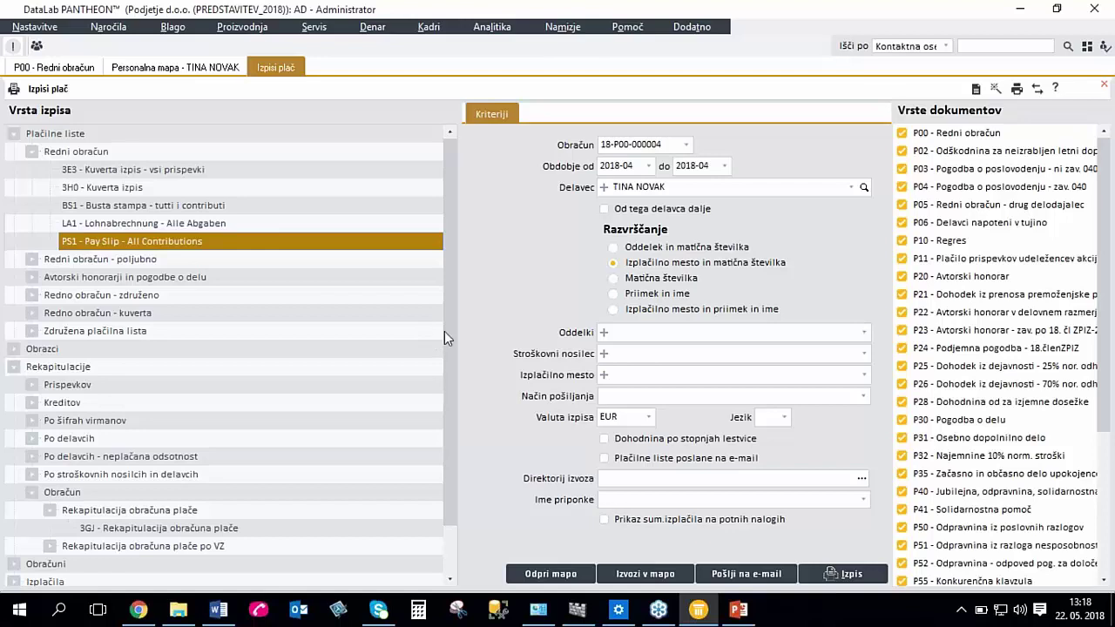
Set the print language to DE and preview the LA1 - Lohnabrechnung - Alle Abgaben payslip for the TAJNICA employee.
{"action": "left_click", "coordinate": [184, 218]}
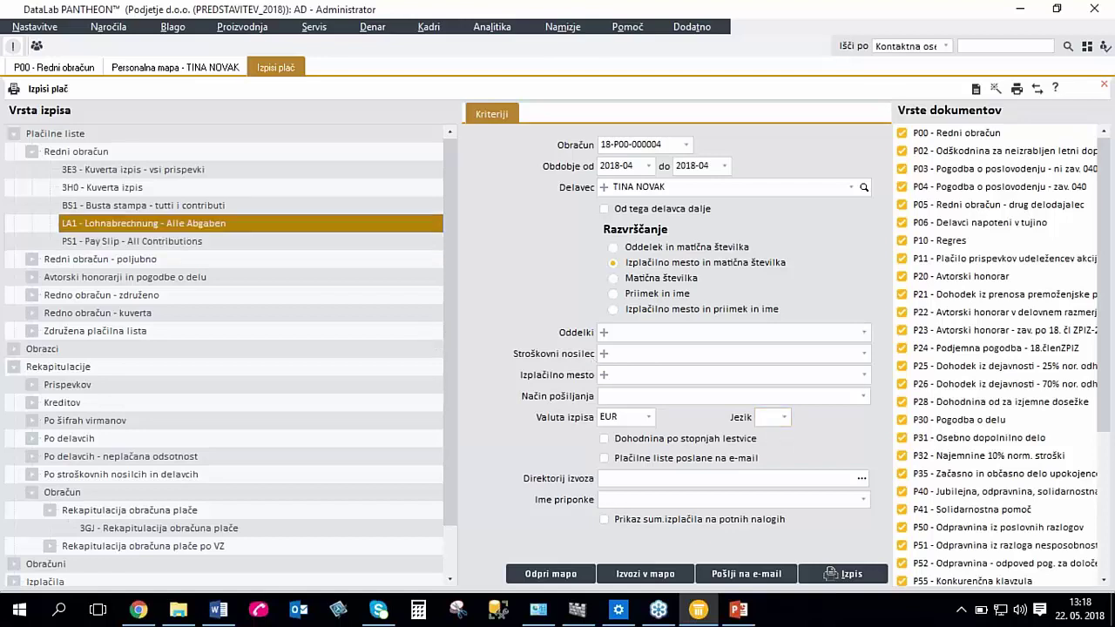
{"action": "left_click", "coordinate": [762, 418]}
{"action": "type", "text": "d"}
{"action": "key", "text": "Return"}
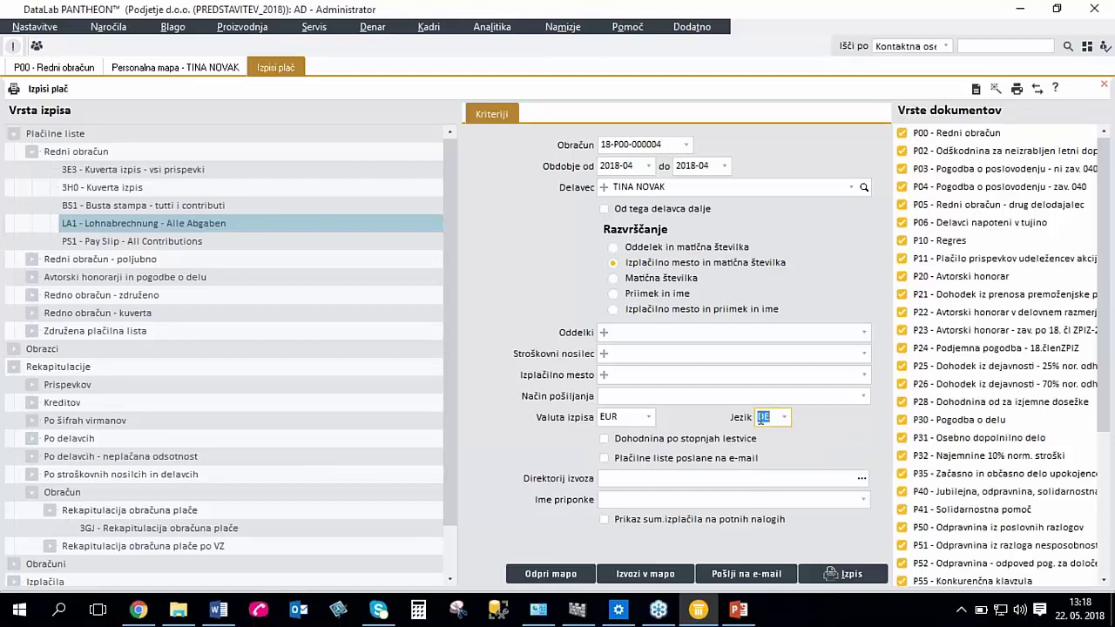
{"action": "double_click", "coordinate": [206, 226]}
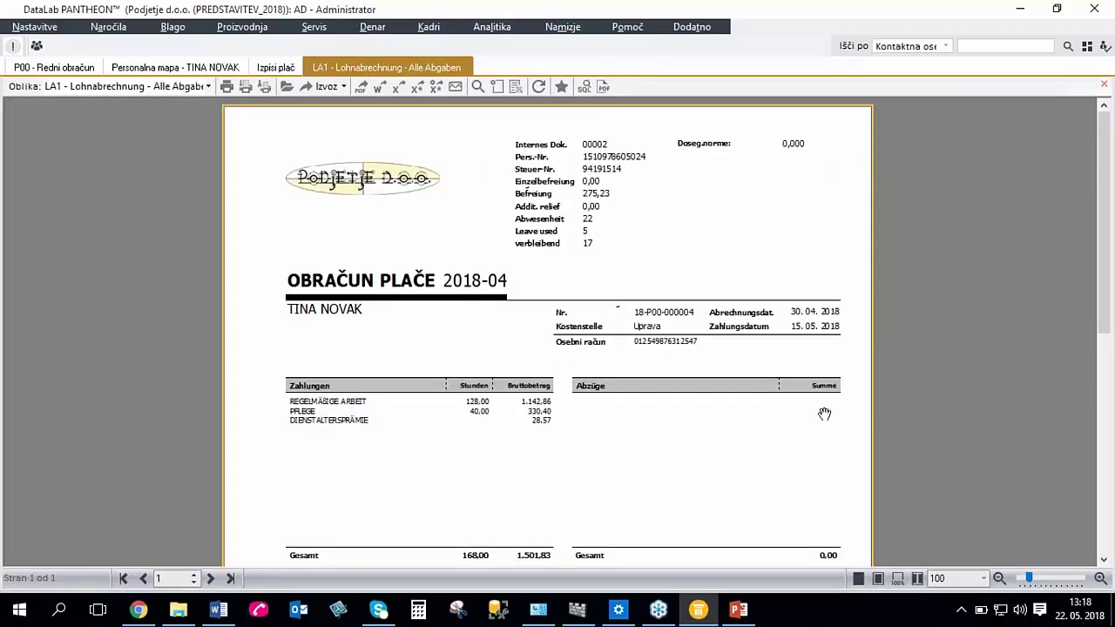
{"action": "scroll", "coordinate": [510, 465], "scroll_direction": "down", "scroll_amount": 8}
{"action": "scroll", "coordinate": [505, 467], "scroll_direction": "up", "scroll_amount": 8}
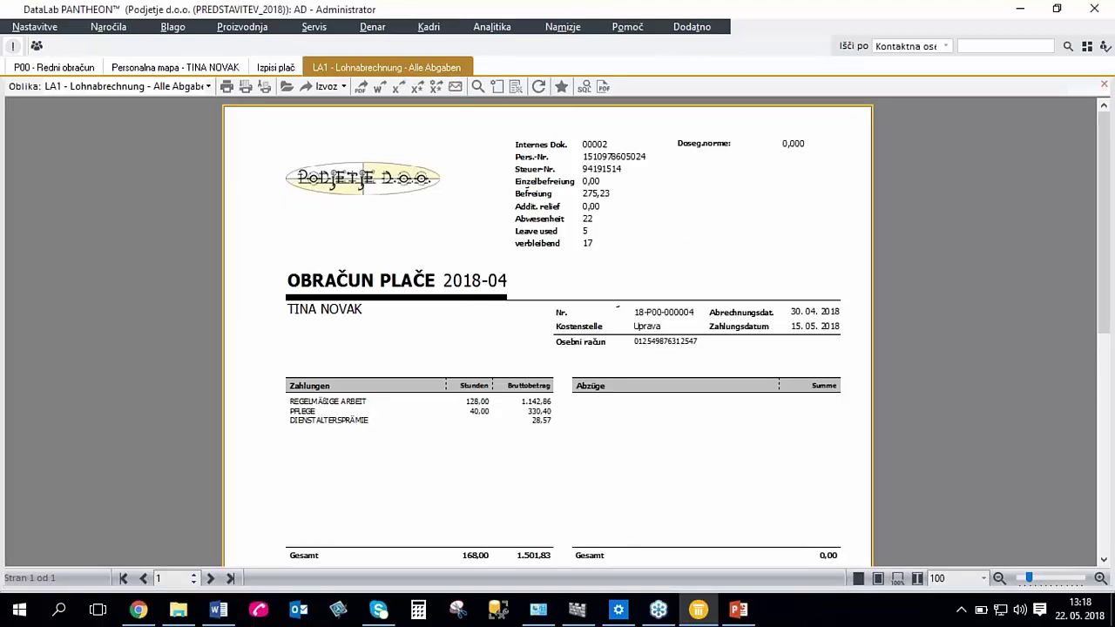
{"action": "key", "text": "Escape"}
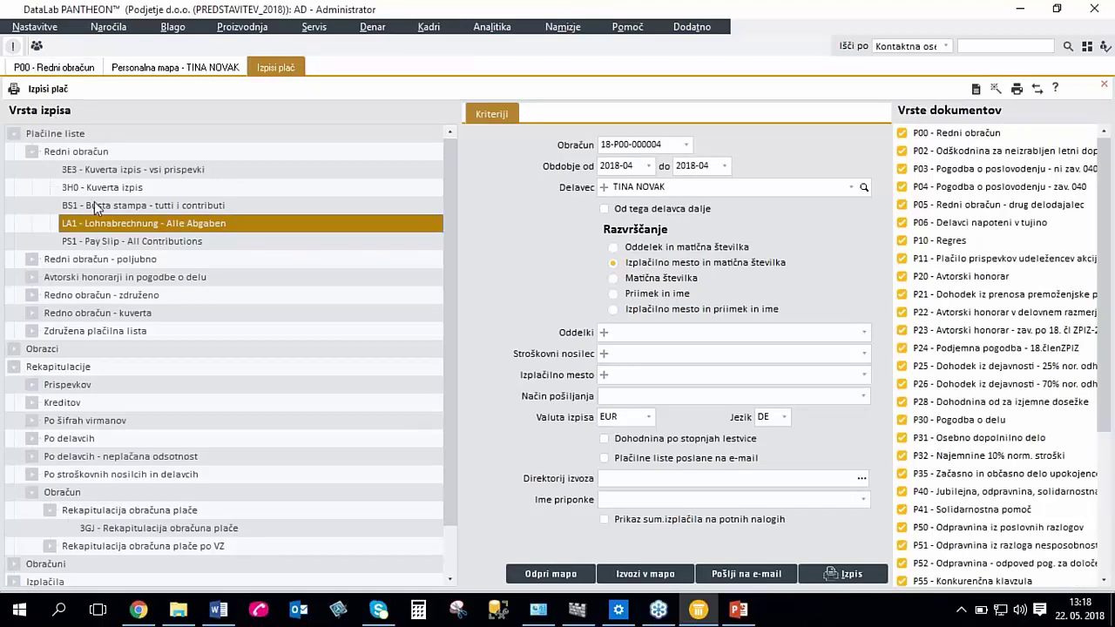
Step once more through the Italian, German and English payslip forms.
{"action": "left_click", "coordinate": [93, 204]}
{"action": "left_click", "coordinate": [92, 224]}
{"action": "left_click", "coordinate": [93, 242]}
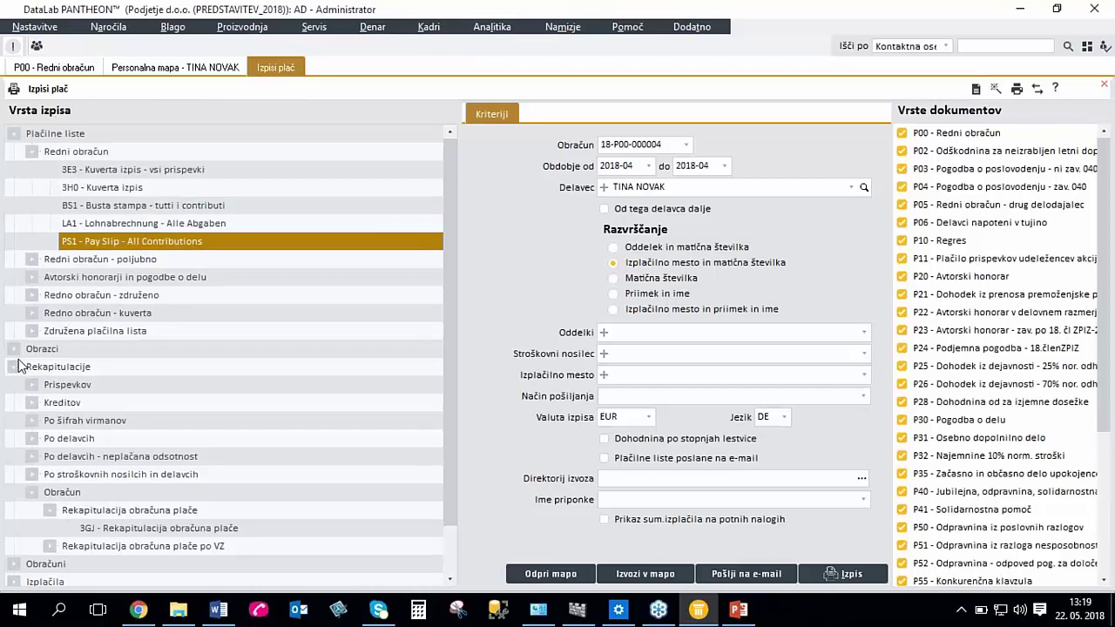
Among the FURS REK forms, choose 3GK - Obrazec REK-1, clear its employee filter and generate the form together with the iREK.
{"action": "left_click", "coordinate": [14, 349]}
{"action": "left_click", "coordinate": [32, 366]}
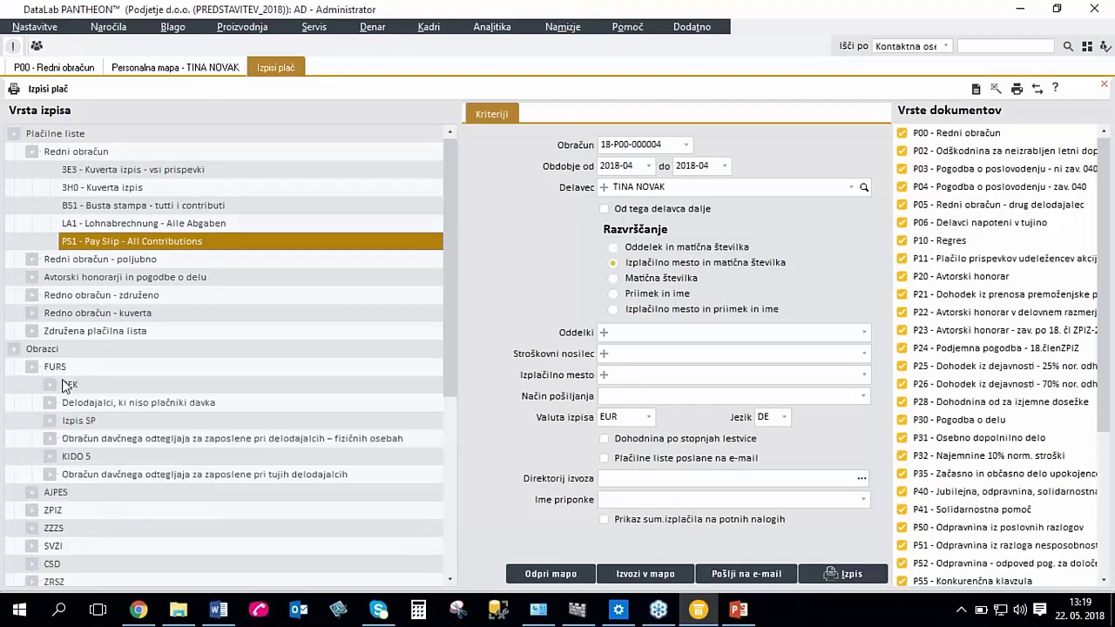
{"action": "left_click", "coordinate": [49, 385]}
{"action": "left_click", "coordinate": [188, 402]}
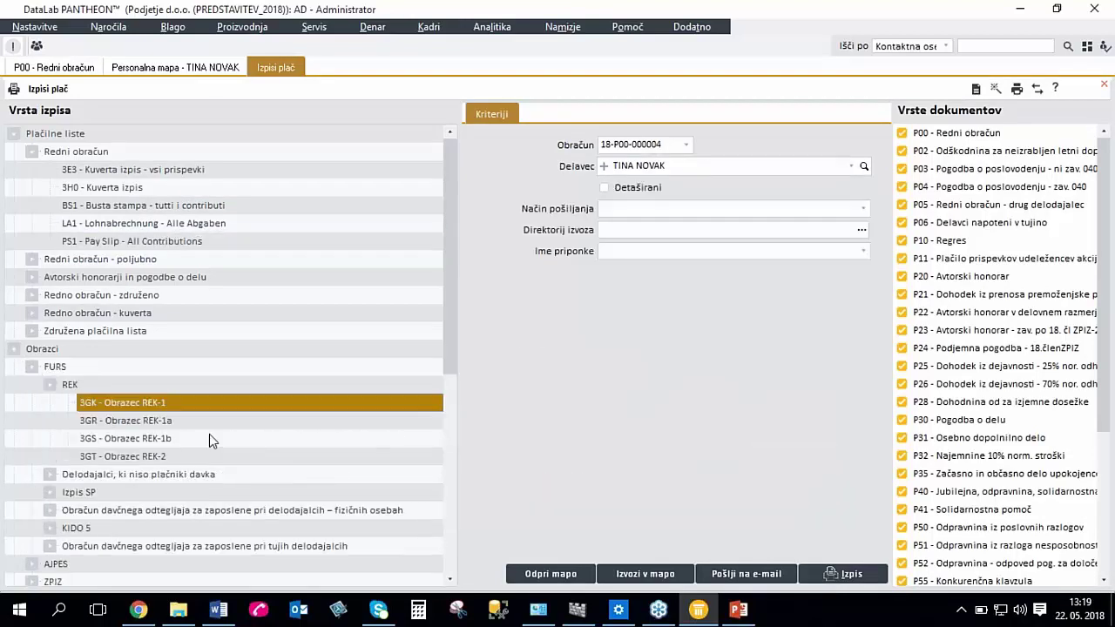
{"action": "left_click", "coordinate": [695, 166]}
{"action": "key", "text": "BackSpace"}
{"action": "left_click", "coordinate": [179, 402]}
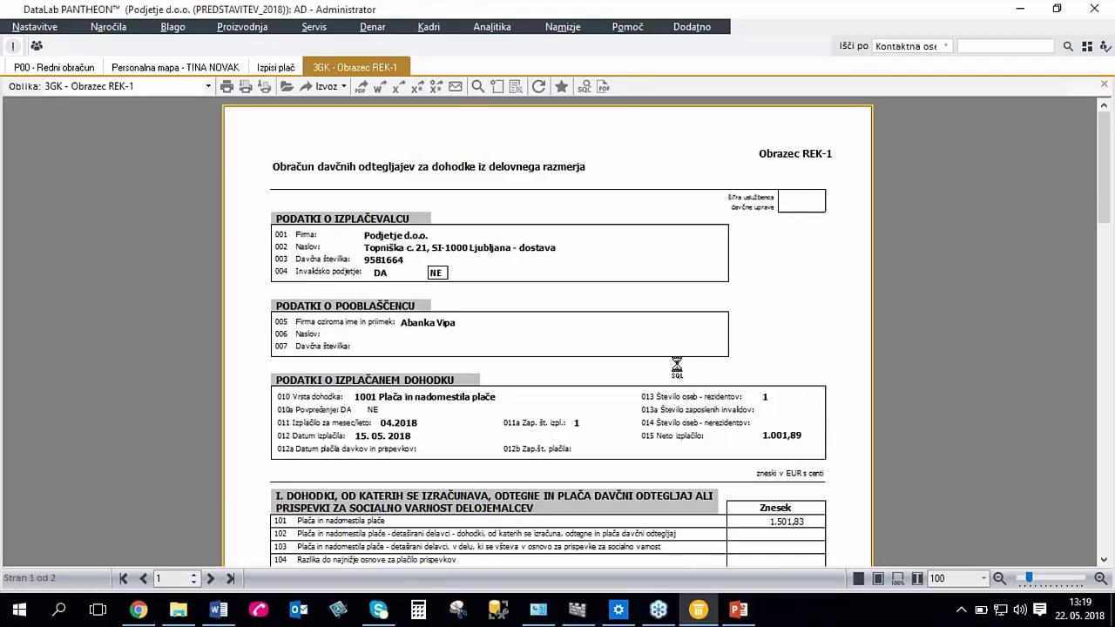
{"action": "left_click", "coordinate": [638, 332]}
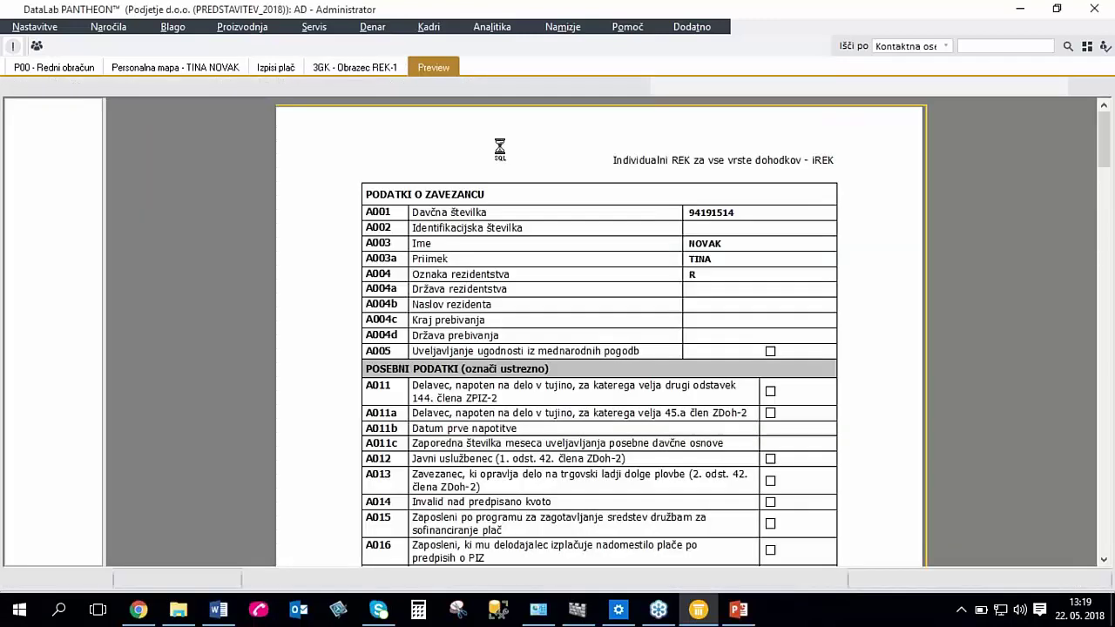
Review the REK-1 contribution sections and the iREK's M01 and M02 hours and amounts, and close both previews.
{"action": "scroll", "coordinate": [651, 426], "scroll_direction": "down", "scroll_amount": 10}
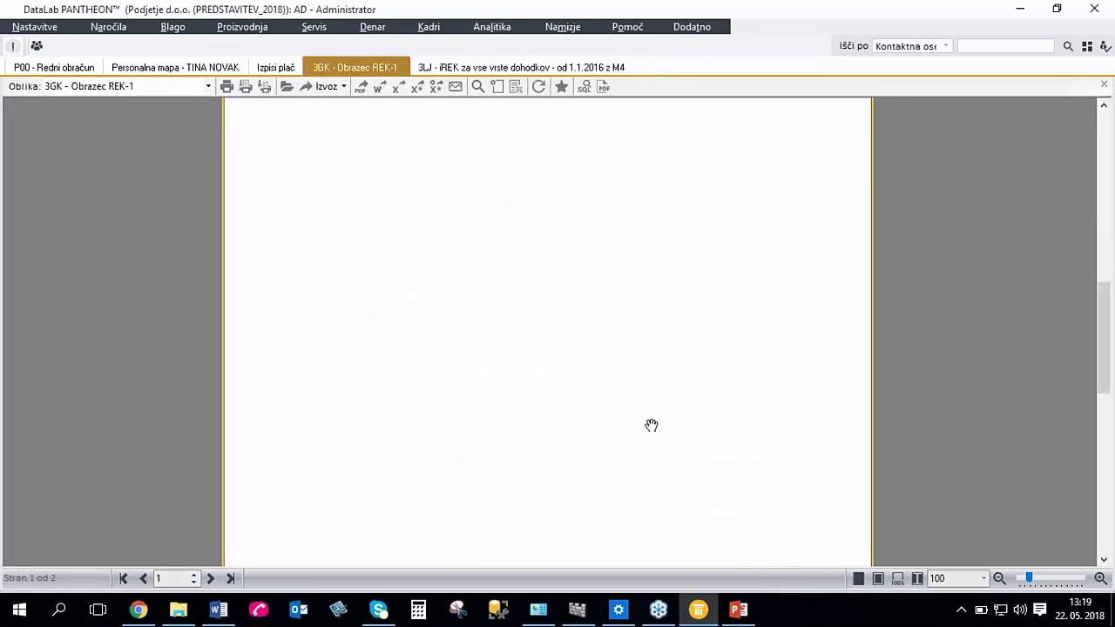
{"action": "scroll", "coordinate": [652, 425], "scroll_direction": "down", "scroll_amount": 8}
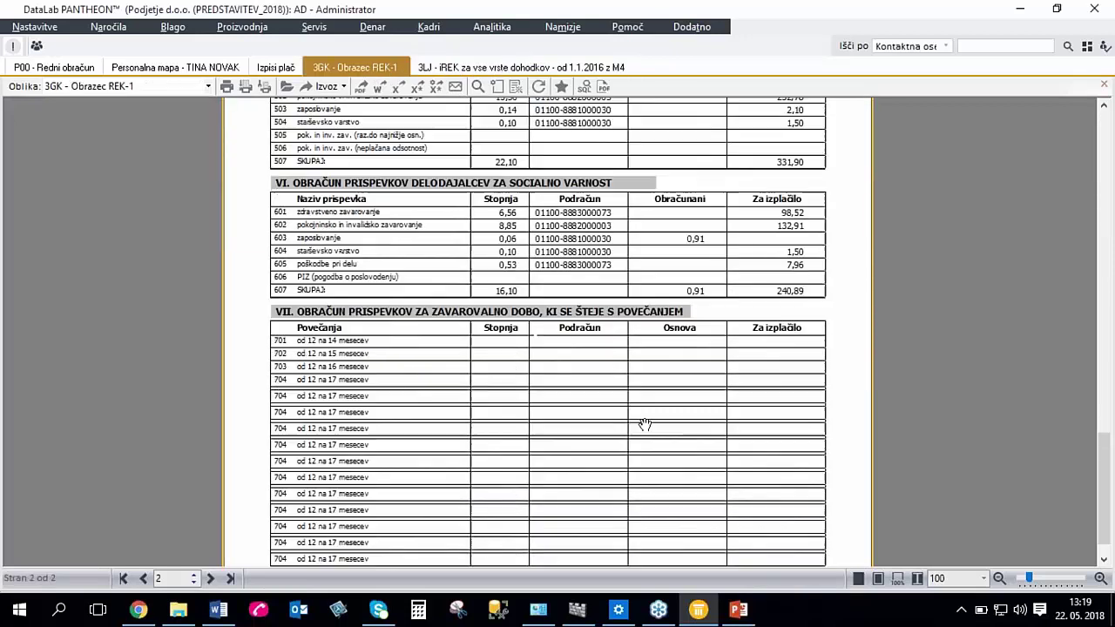
{"action": "key", "text": "ctrl+Tab"}
{"action": "scroll", "coordinate": [659, 329], "scroll_direction": "down", "scroll_amount": 8}
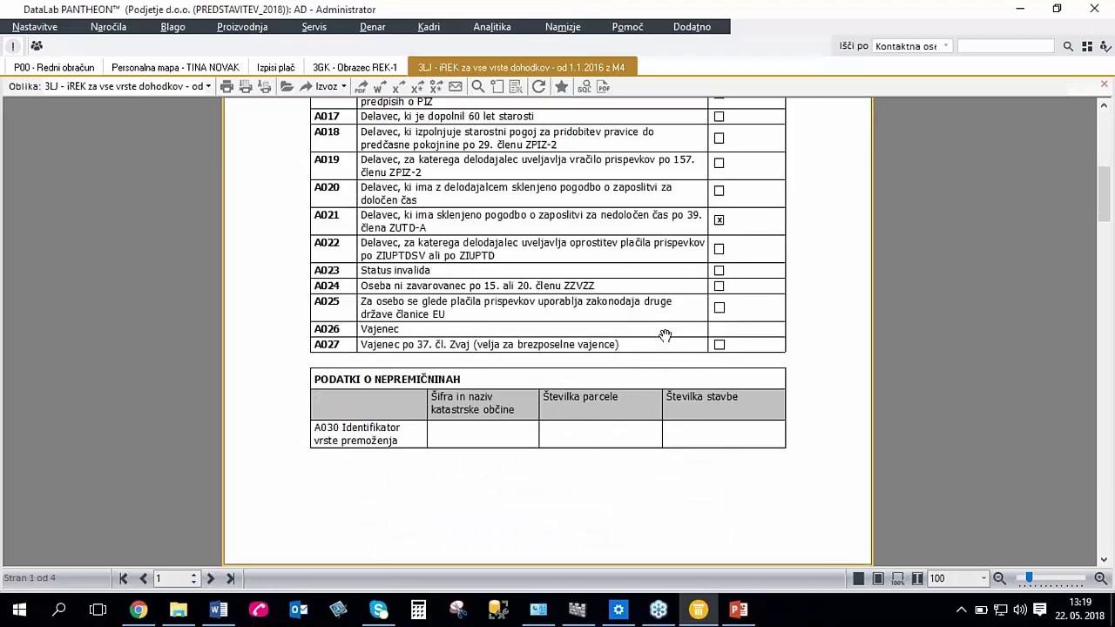
{"action": "scroll", "coordinate": [660, 330], "scroll_direction": "down", "scroll_amount": 10}
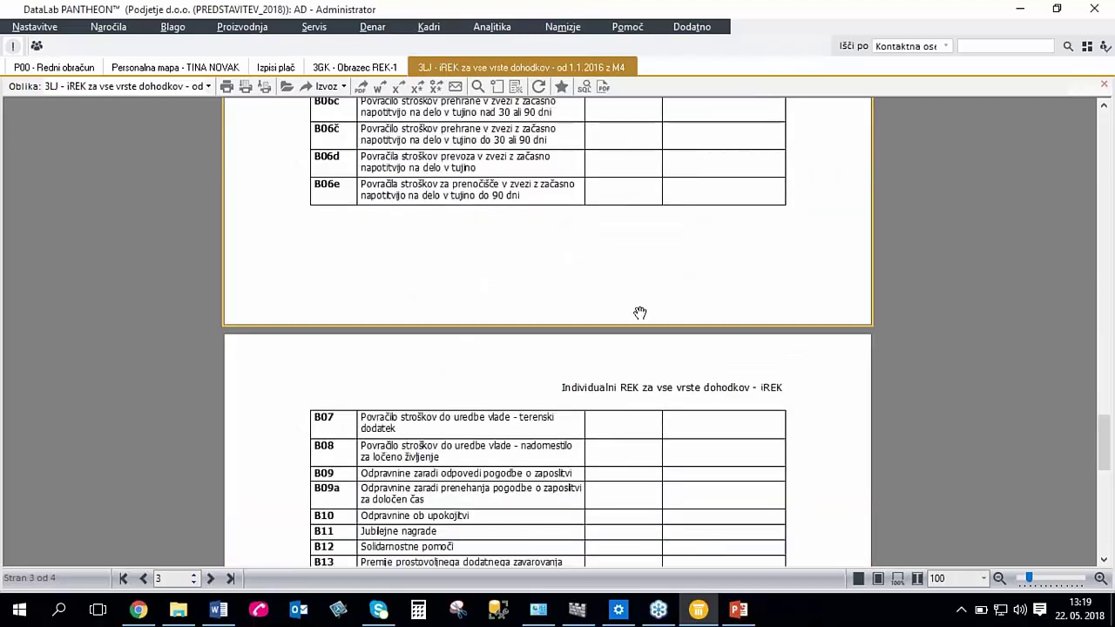
{"action": "scroll", "coordinate": [636, 314], "scroll_direction": "down", "scroll_amount": 15}
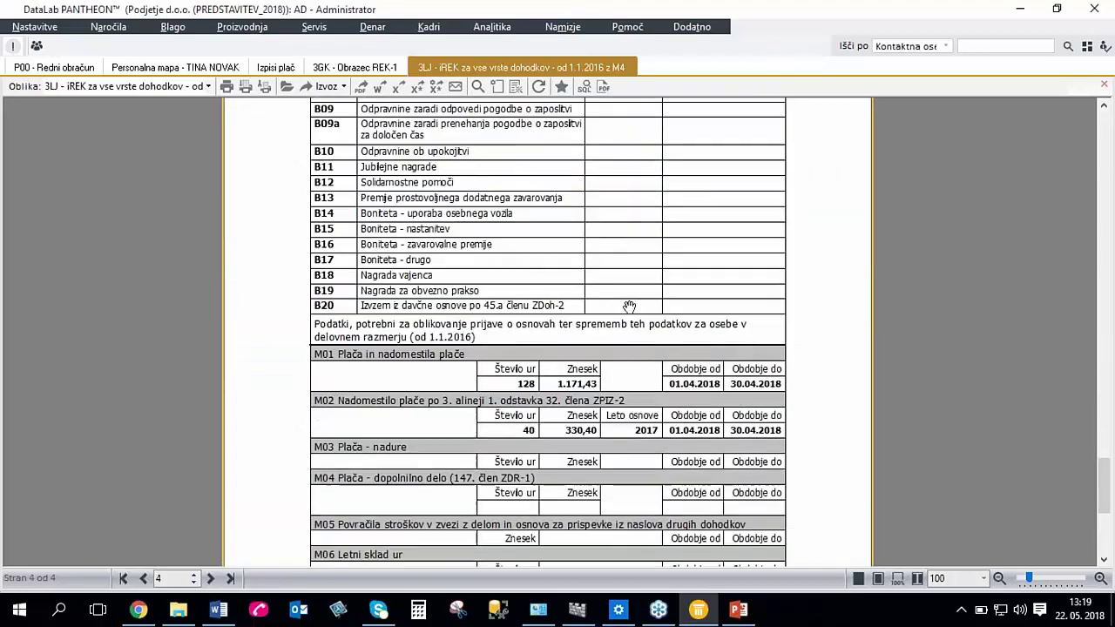
{"action": "key", "text": "ctrl+F4"}
{"action": "key", "text": "ctrl+F4"}
From the P00 regular payroll, open the REK export and process the O-Original REK-1 for payroll 18-P00-000004.
{"action": "left_click", "coordinate": [87, 70]}
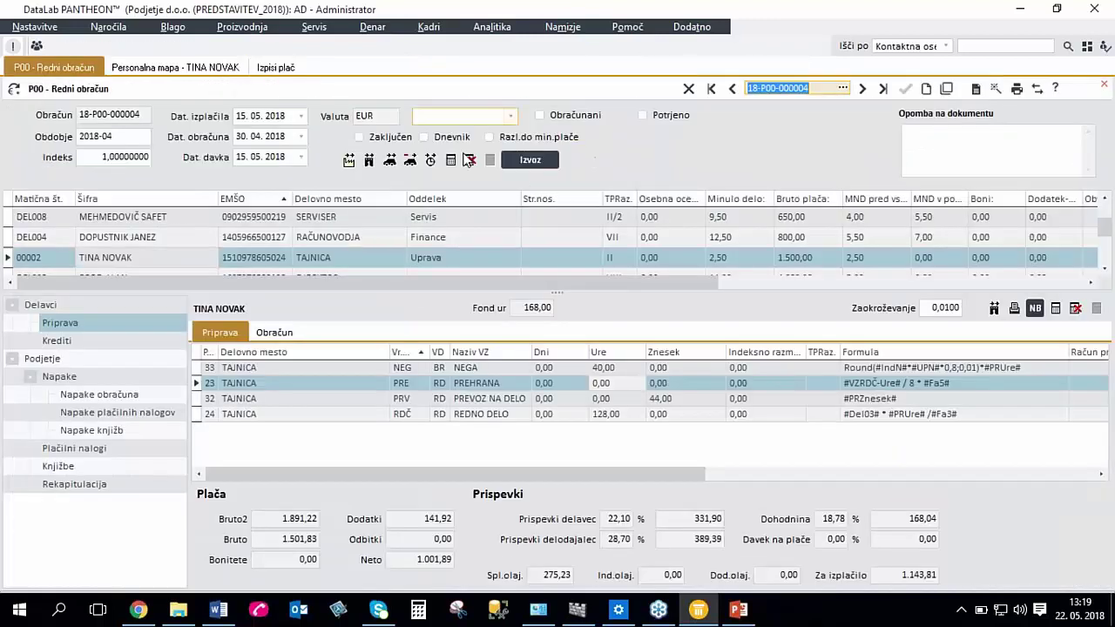
{"action": "left_click", "coordinate": [531, 161]}
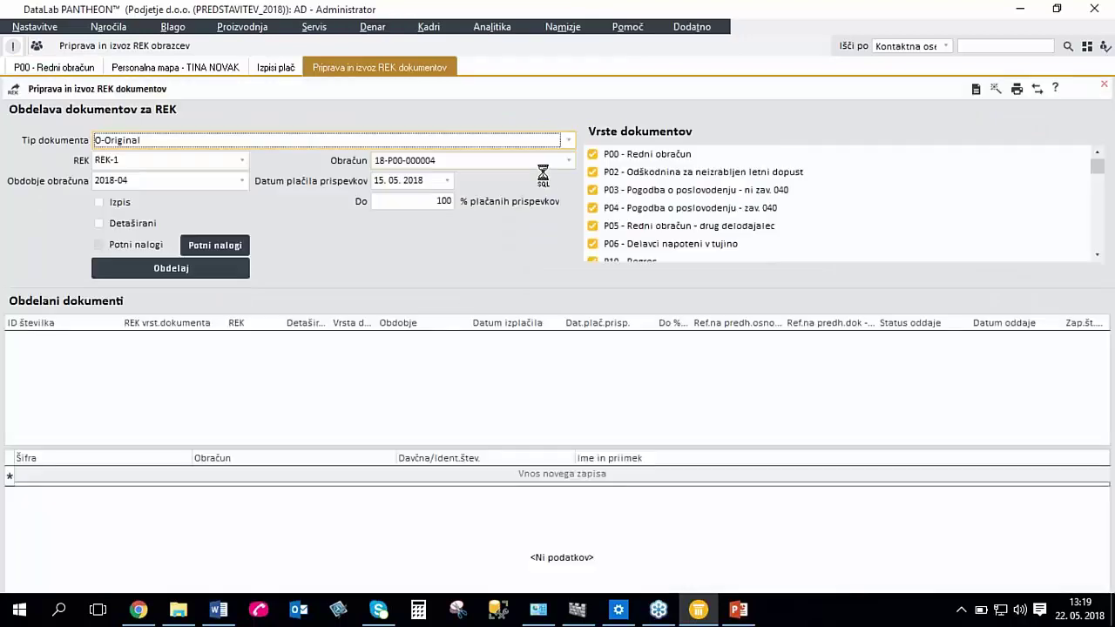
{"action": "left_click", "coordinate": [212, 270]}
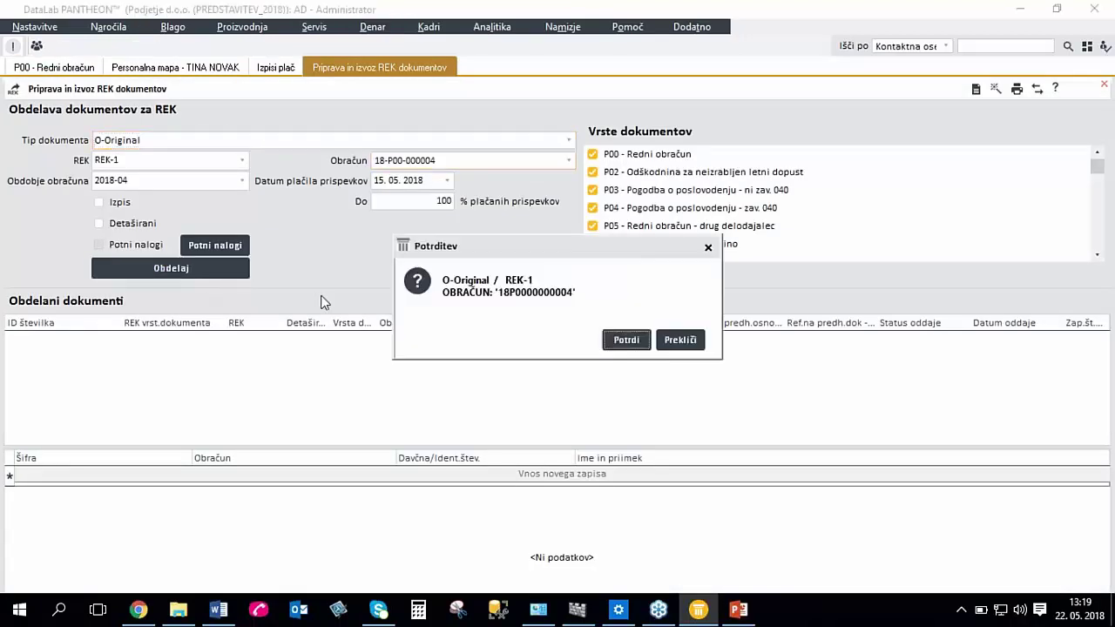
{"action": "left_click", "coordinate": [626, 340]}
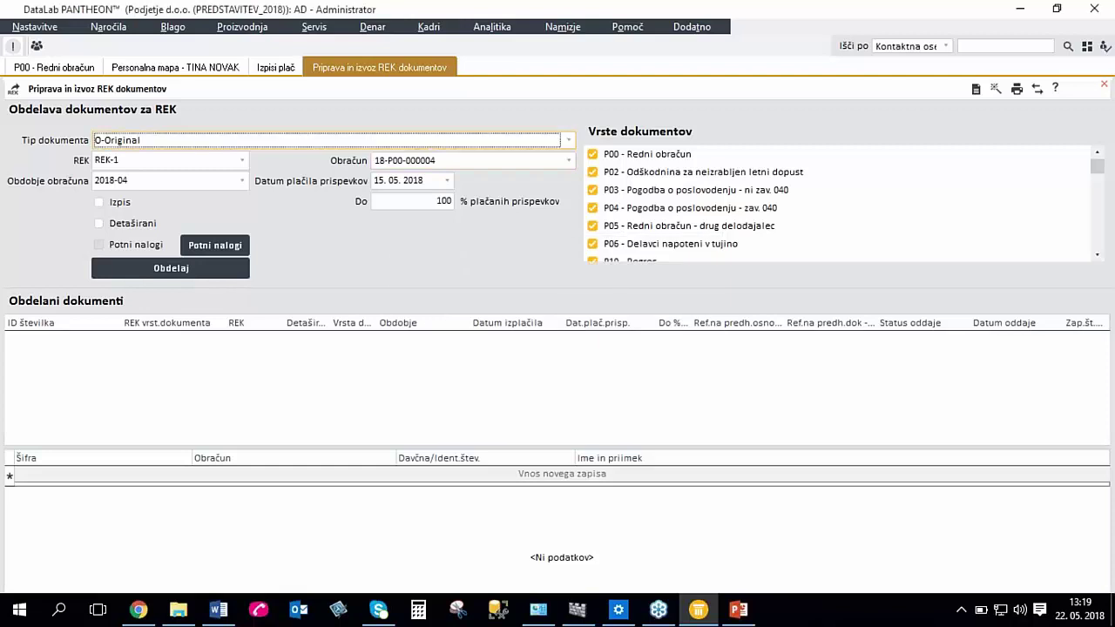
Open the XML file export options for the processed REK-1 document, and leave them without exporting.
{"action": "left_click", "coordinate": [418, 343]}
{"action": "right_click", "coordinate": [418, 343]}
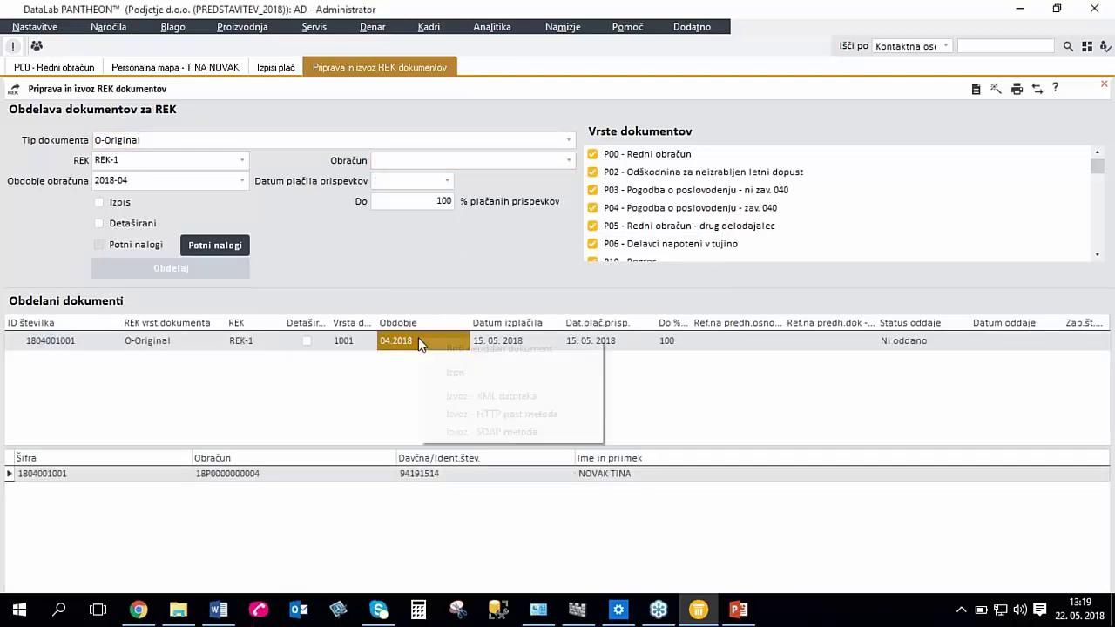
{"action": "left_click", "coordinate": [499, 398]}
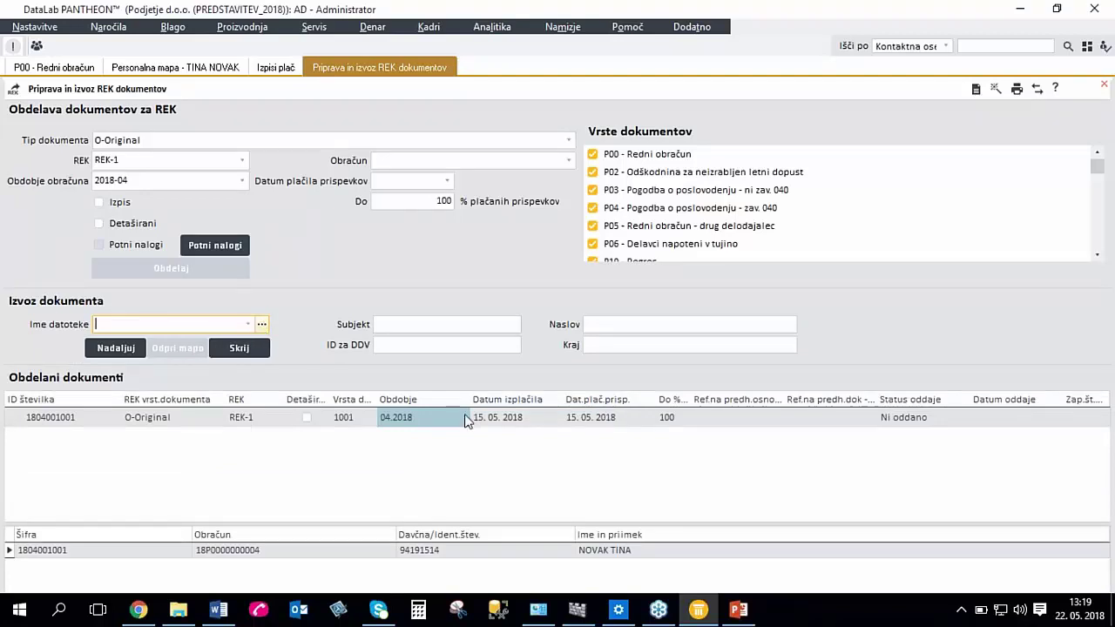
{"action": "left_click", "coordinate": [13, 89]}
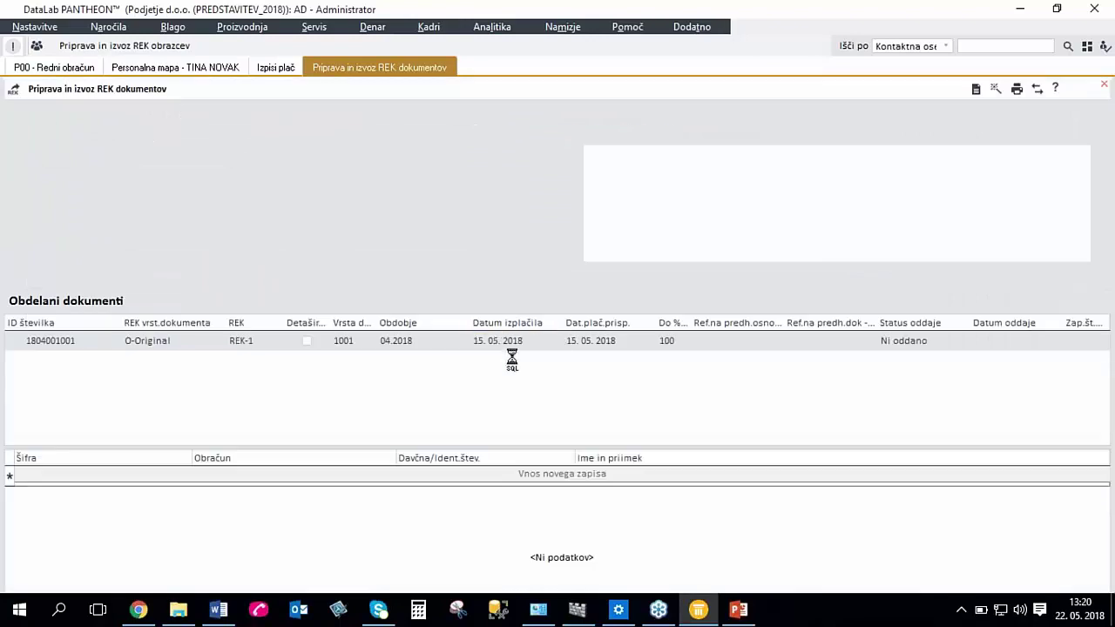
Open the HTTP post transfer of the processed REK-1 to eDavke, cancel it and leave the REK document preparation.
{"action": "right_click", "coordinate": [503, 345]}
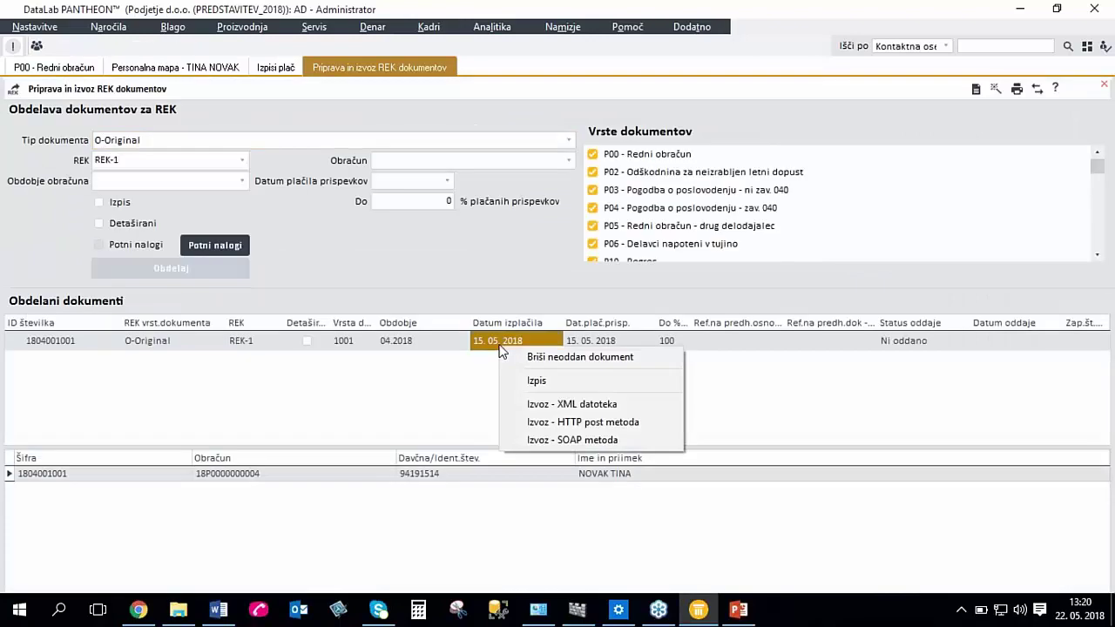
{"action": "left_click", "coordinate": [561, 423]}
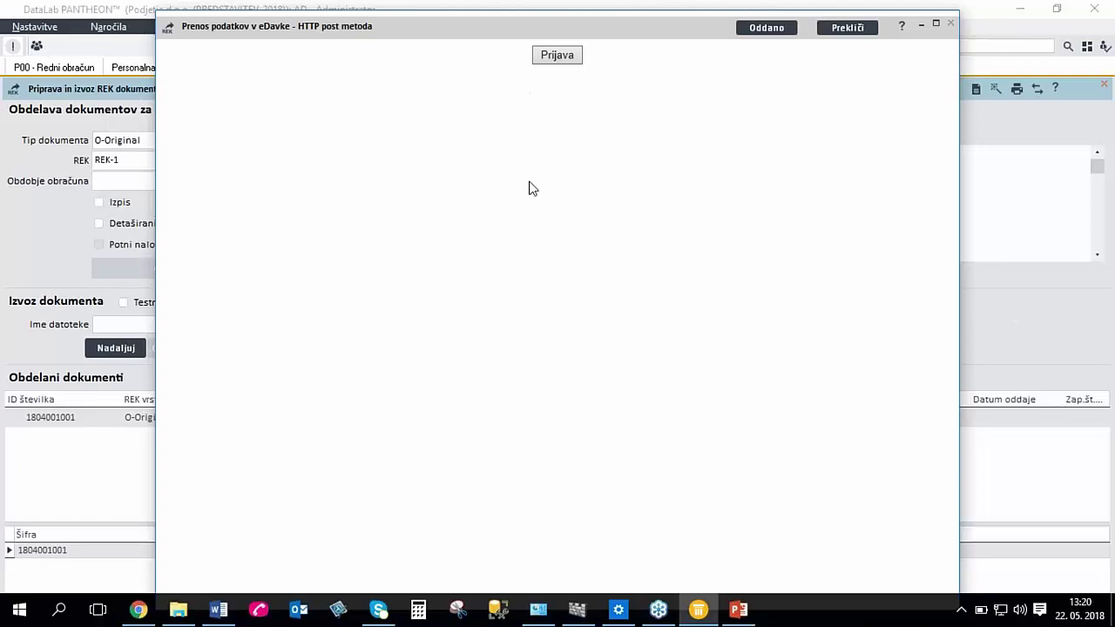
{"action": "left_click", "coordinate": [848, 27]}
{"action": "left_click", "coordinate": [620, 340]}
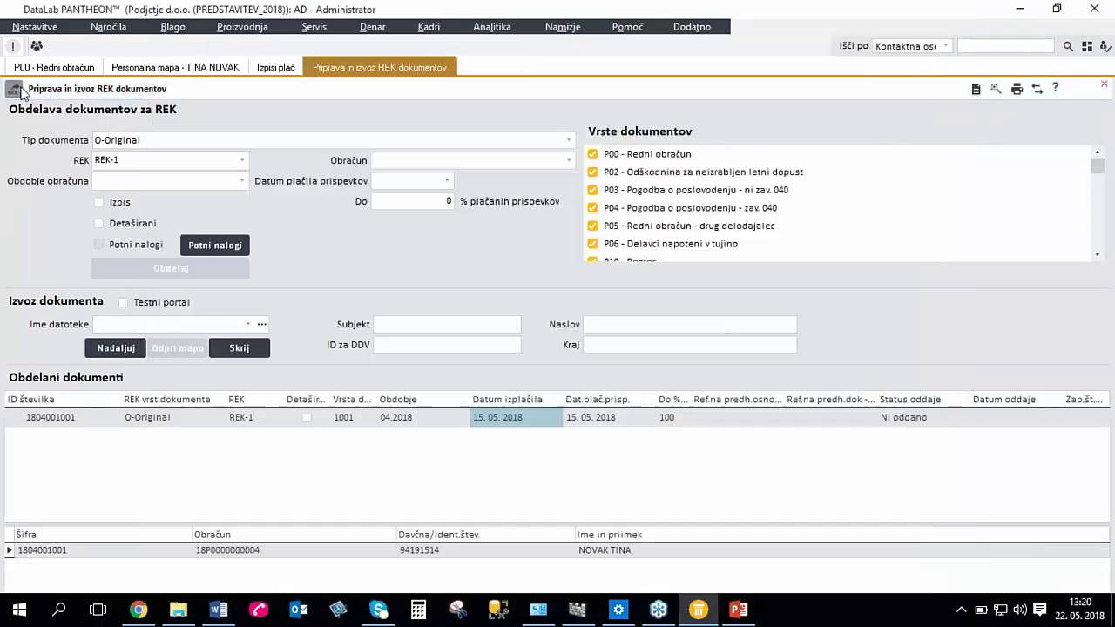
{"action": "left_click", "coordinate": [14, 89]}
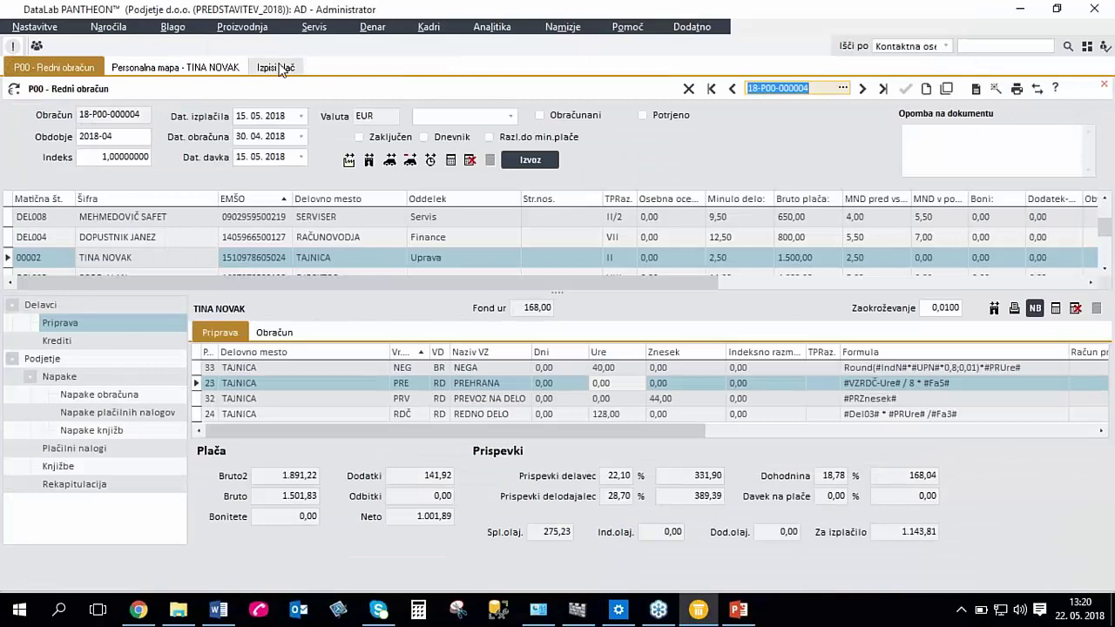
Among the payroll reports, collapse the payslips and FURS forms and choose the AJPES form 3N5 - Obrazec 1-ZAP/M.
{"action": "left_click", "coordinate": [277, 68]}
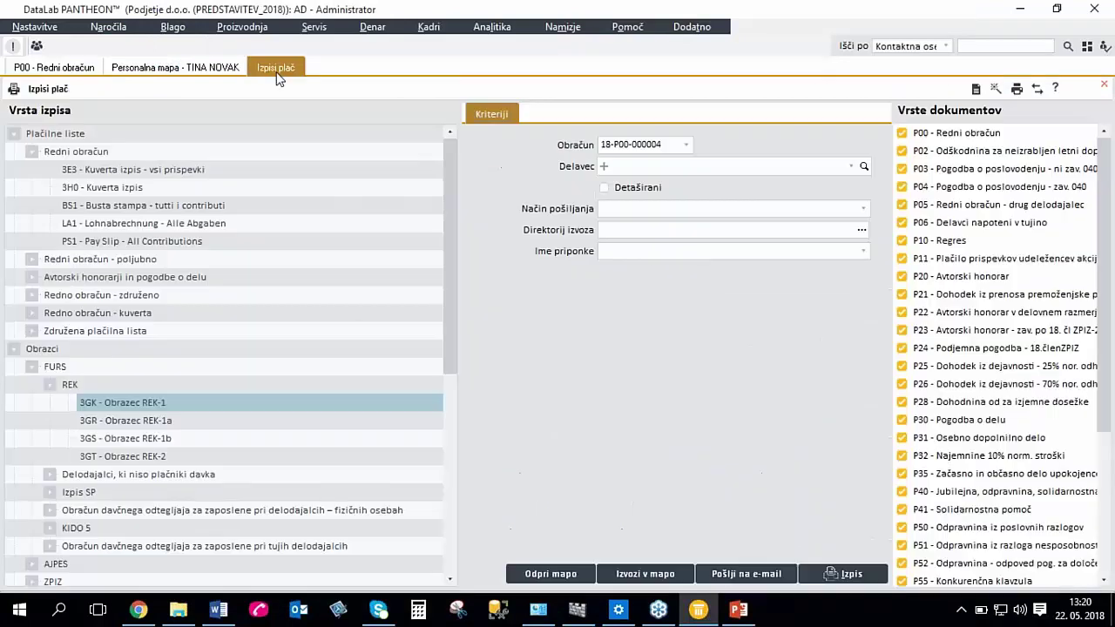
{"action": "left_click", "coordinate": [15, 134]}
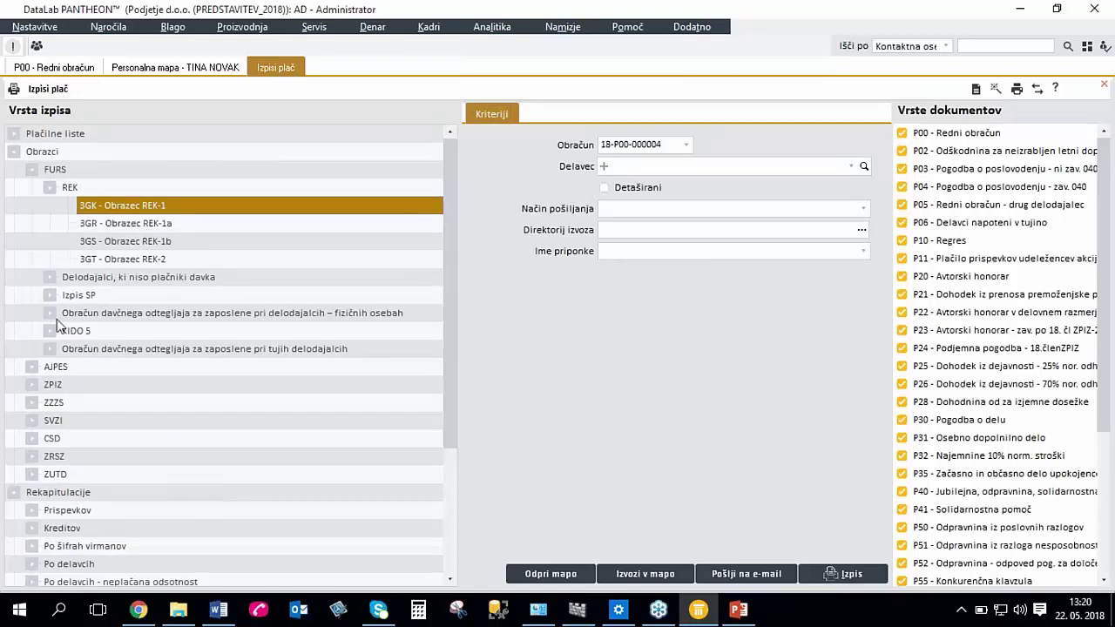
{"action": "left_click", "coordinate": [31, 169]}
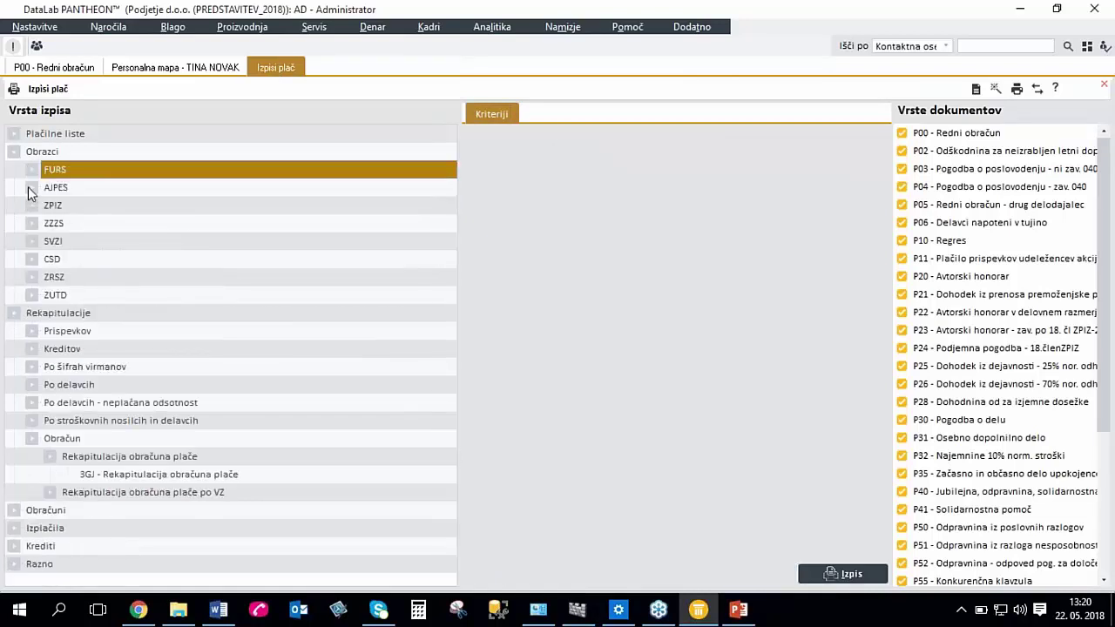
{"action": "left_click", "coordinate": [32, 188]}
{"action": "left_click", "coordinate": [51, 205]}
{"action": "left_click", "coordinate": [122, 225]}
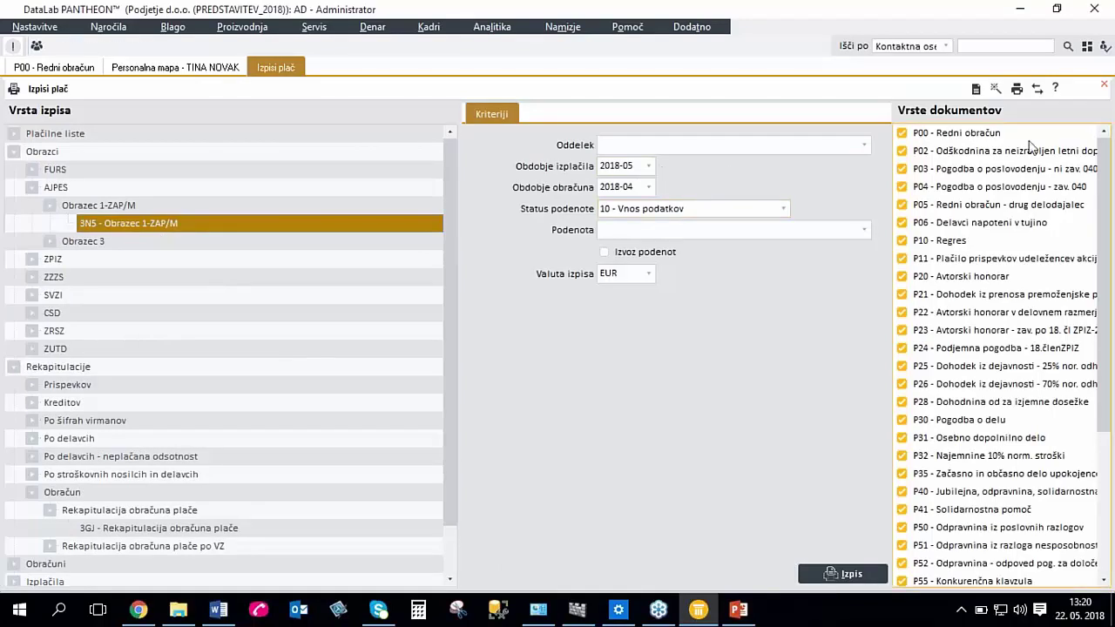
Open the XML export of Obrazec 1-ZAP/M and close it without exporting.
{"action": "left_click", "coordinate": [1016, 88]}
{"action": "left_click", "coordinate": [925, 141]}
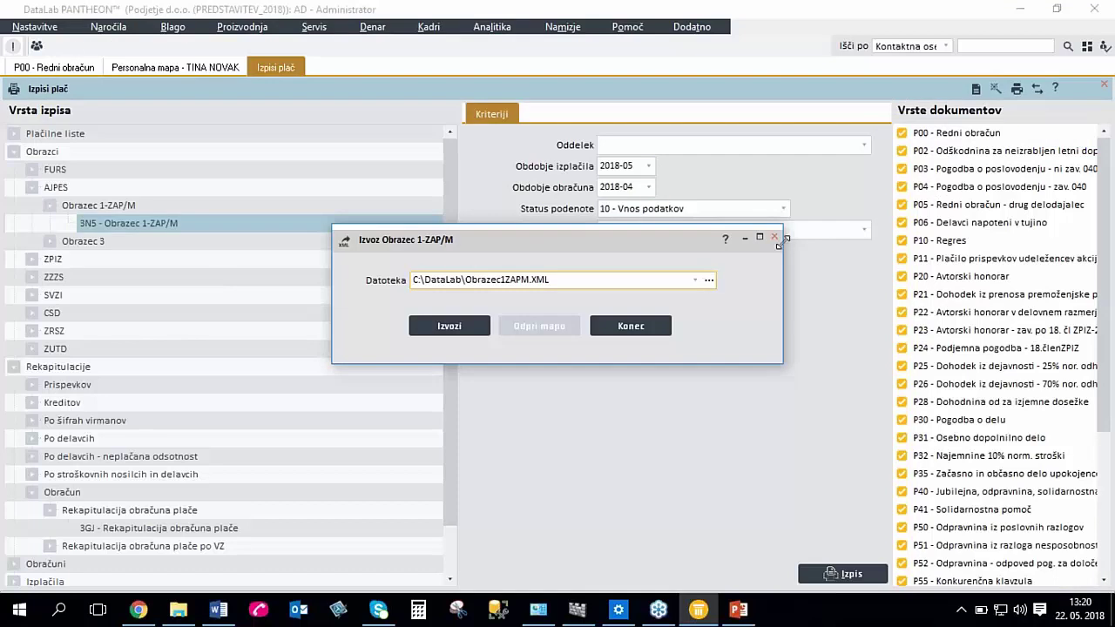
{"action": "left_click", "coordinate": [774, 237]}
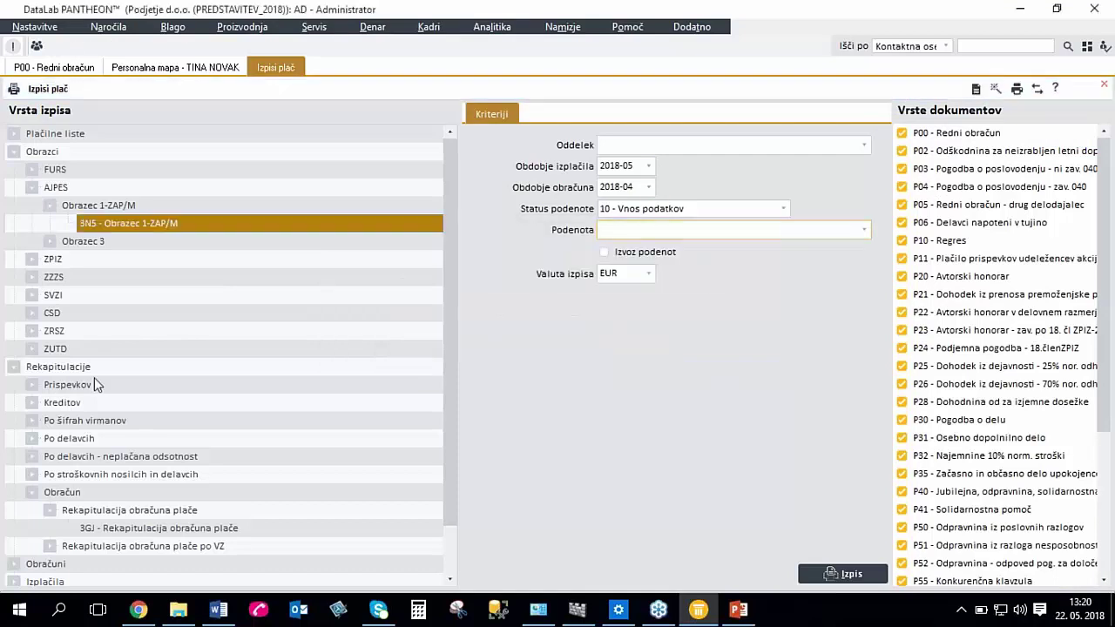
Among the ZZZS gross compensation refund claims, generate form 3EV for the actual calculation and review its preview.
{"action": "left_click", "coordinate": [32, 277]}
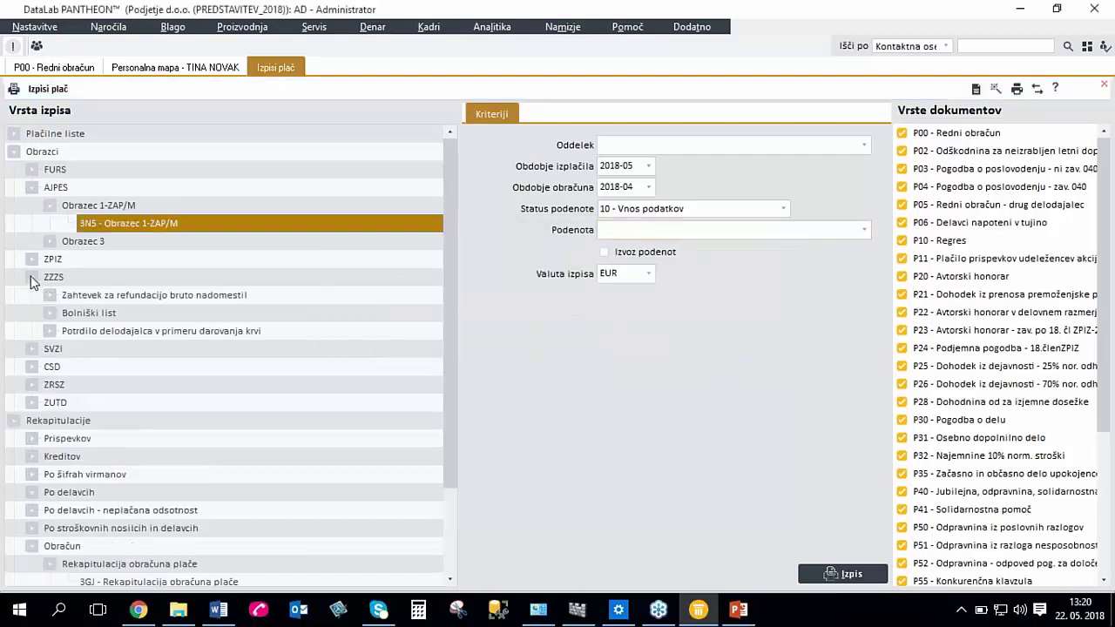
{"action": "left_click", "coordinate": [50, 295]}
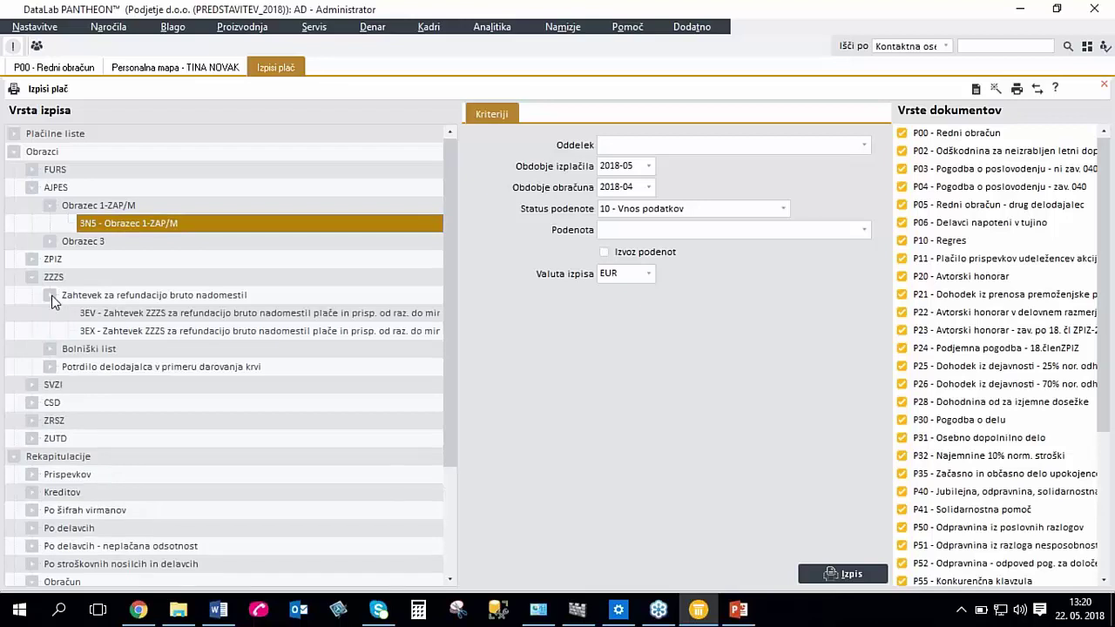
{"action": "left_click", "coordinate": [117, 314]}
{"action": "double_click", "coordinate": [117, 316]}
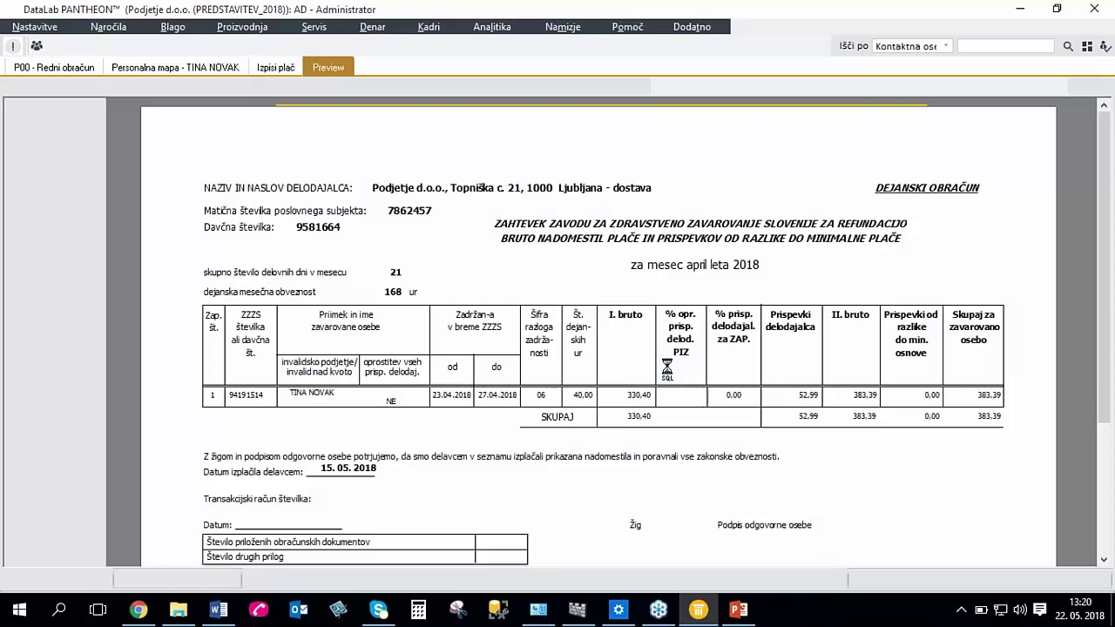
{"action": "scroll", "coordinate": [665, 433], "scroll_direction": "down", "scroll_amount": 3}
{"action": "scroll", "coordinate": [664, 433], "scroll_direction": "up", "scroll_amount": 3}
{"action": "scroll", "coordinate": [664, 433], "scroll_direction": "down", "scroll_amount": 3}
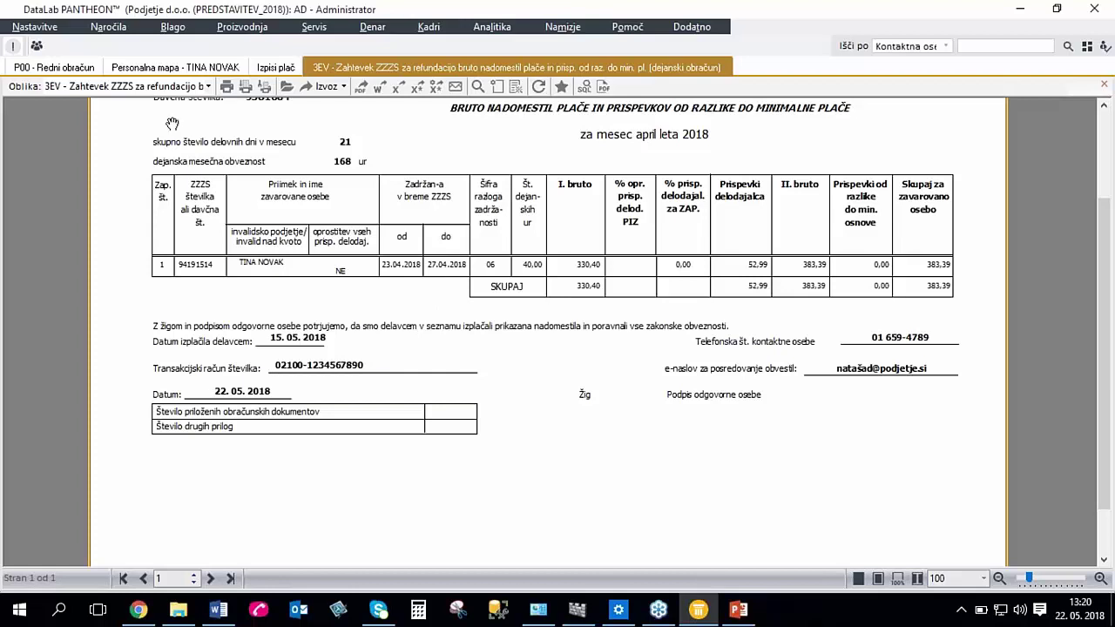
Compare the refund claim with the April sick leave days in the employee's absence overview, and close the claim preview.
{"action": "left_click", "coordinate": [148, 68]}
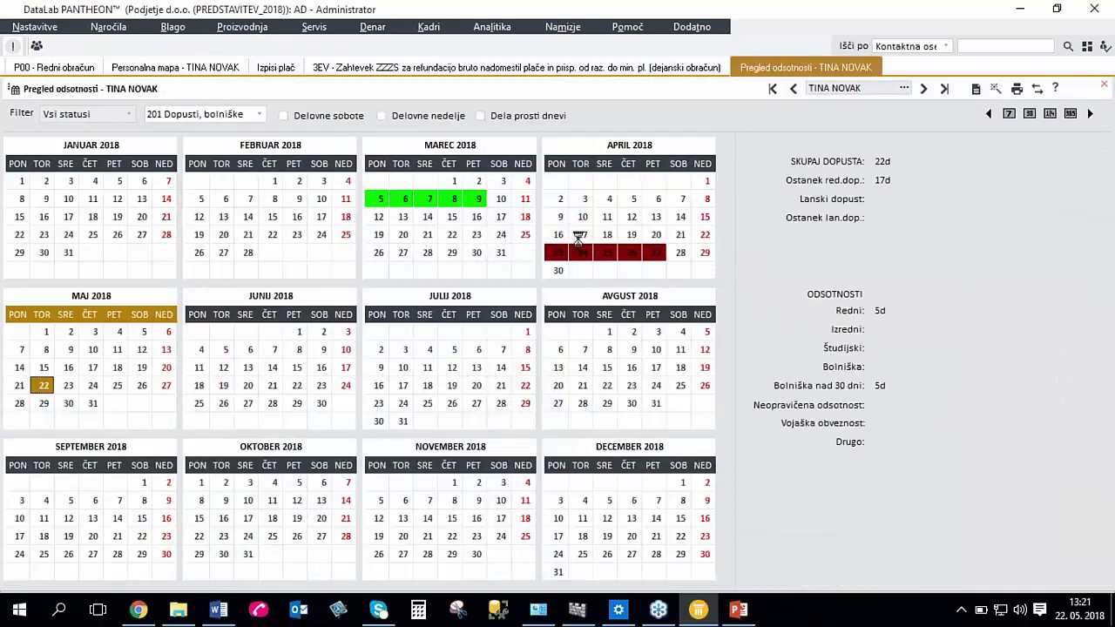
{"action": "left_click", "coordinate": [530, 70]}
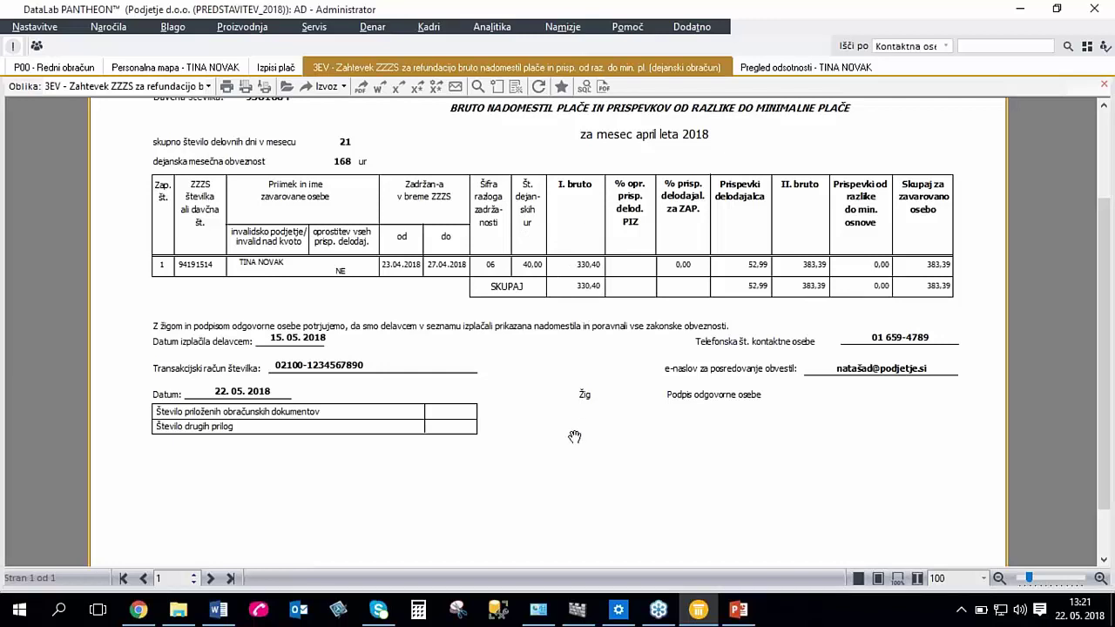
{"action": "key", "text": "Escape"}
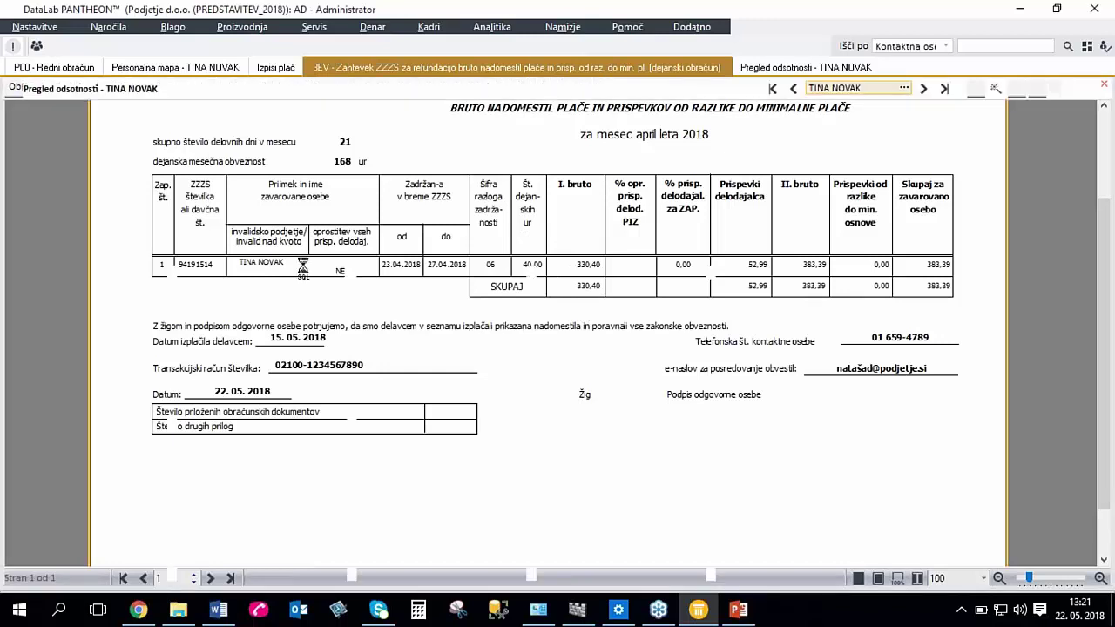
Generate the ZZZS sick leave form 3GV - Bolniški list (dejanski obračun), review its calculation bases and contributions, and close the preview.
{"action": "left_click", "coordinate": [277, 69]}
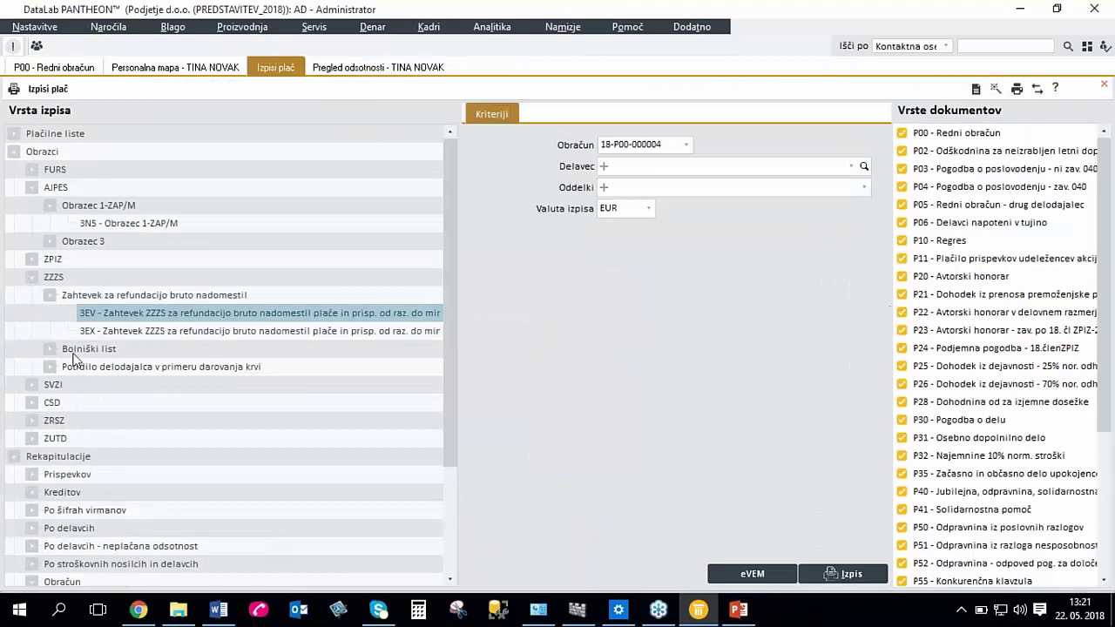
{"action": "left_click", "coordinate": [172, 367]}
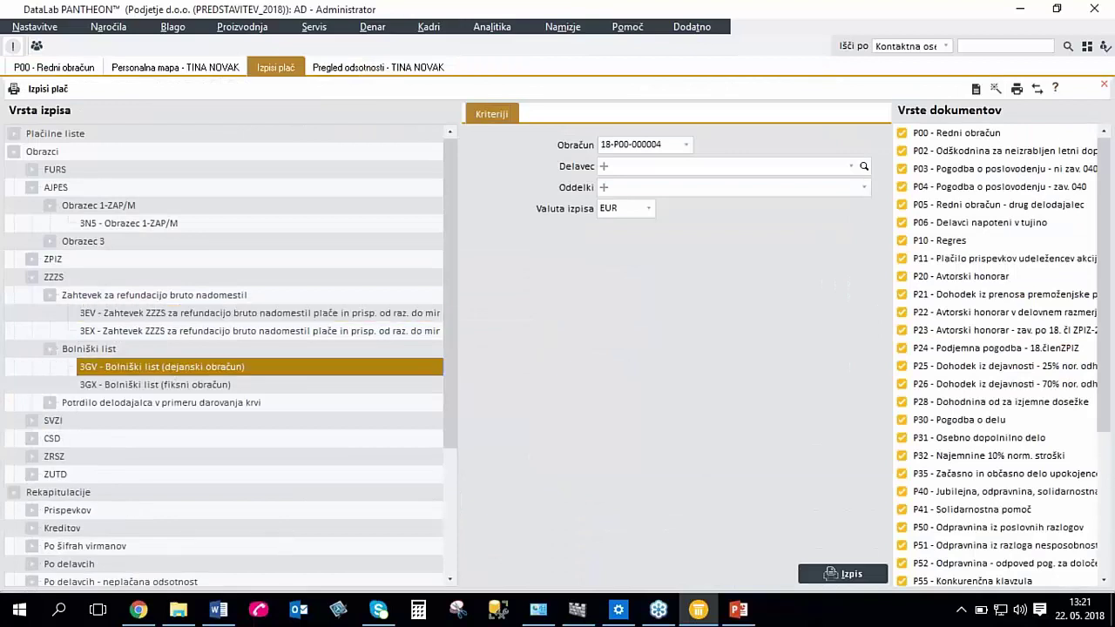
{"action": "key", "text": "Return"}
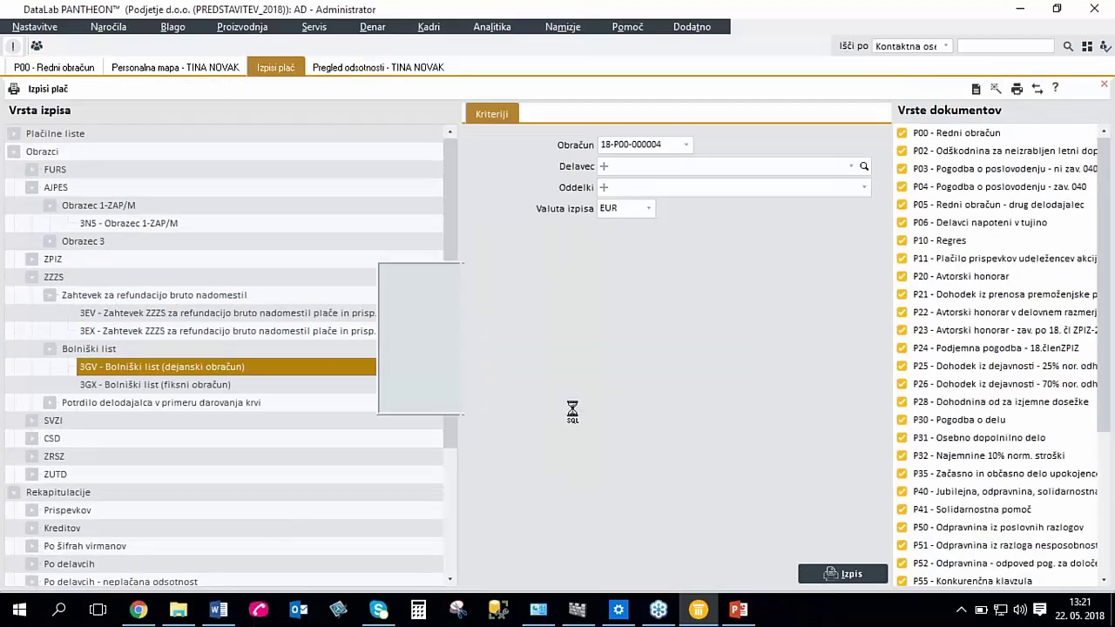
{"action": "scroll", "coordinate": [564, 404], "scroll_direction": "down", "scroll_amount": 3}
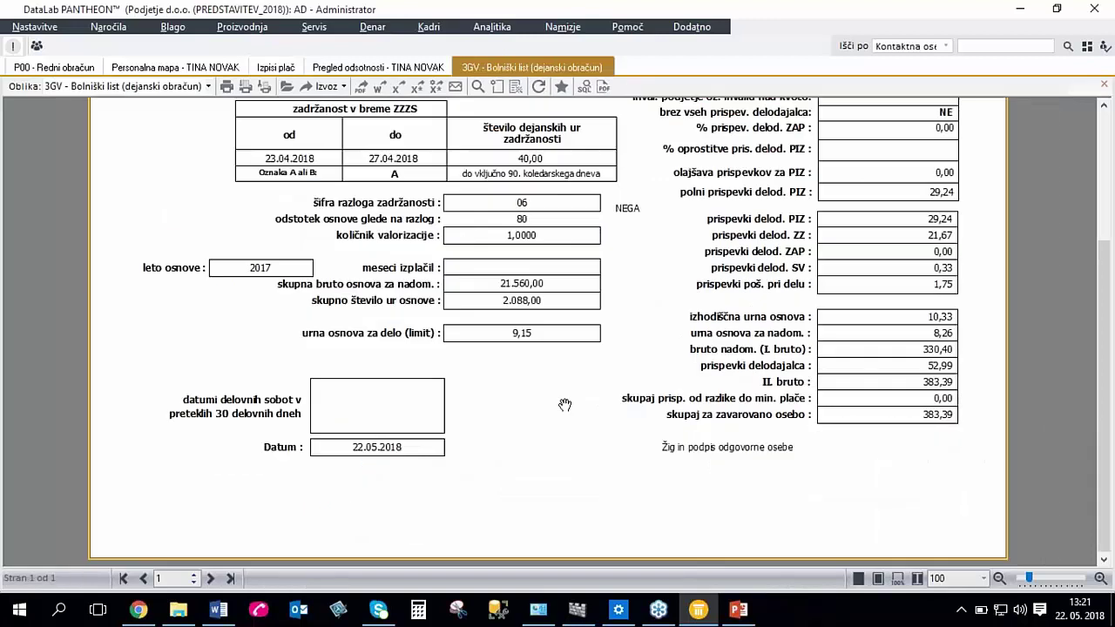
{"action": "scroll", "coordinate": [565, 404], "scroll_direction": "up", "scroll_amount": 3}
{"action": "key", "text": "Escape"}
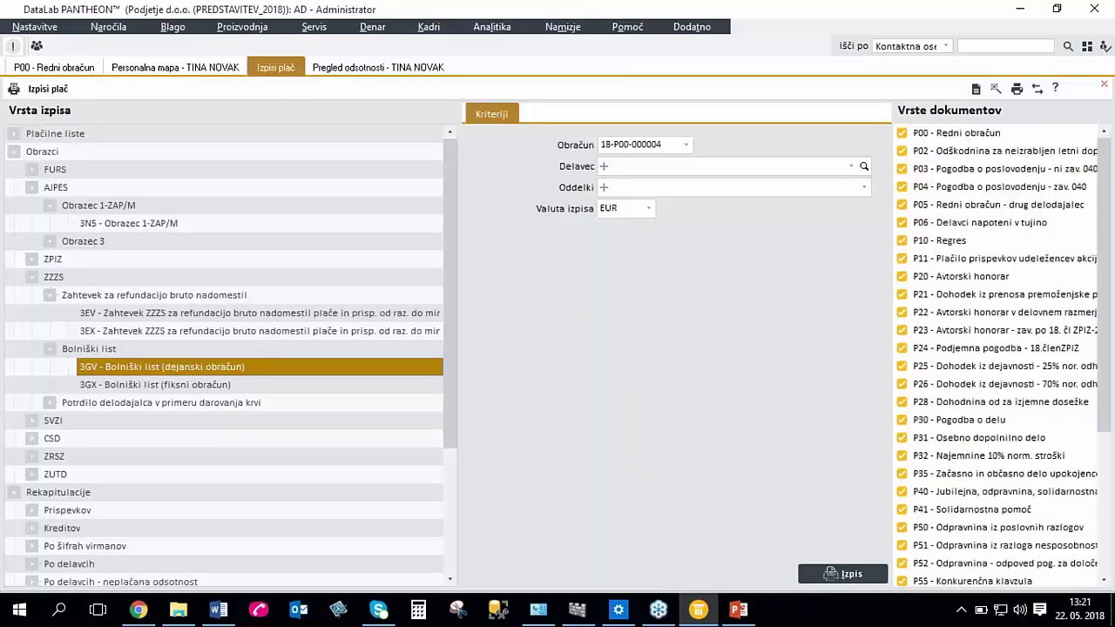
Look through the available CSD forms and the SVZI forms, including those under KV_N.
{"action": "left_click", "coordinate": [31, 438]}
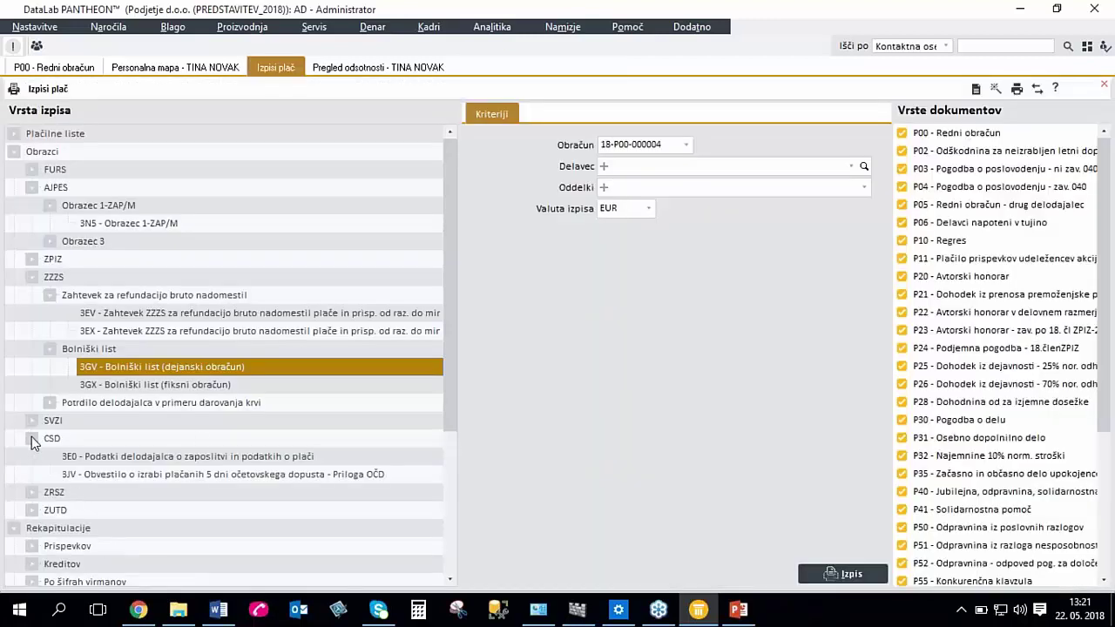
{"action": "left_click", "coordinate": [33, 422]}
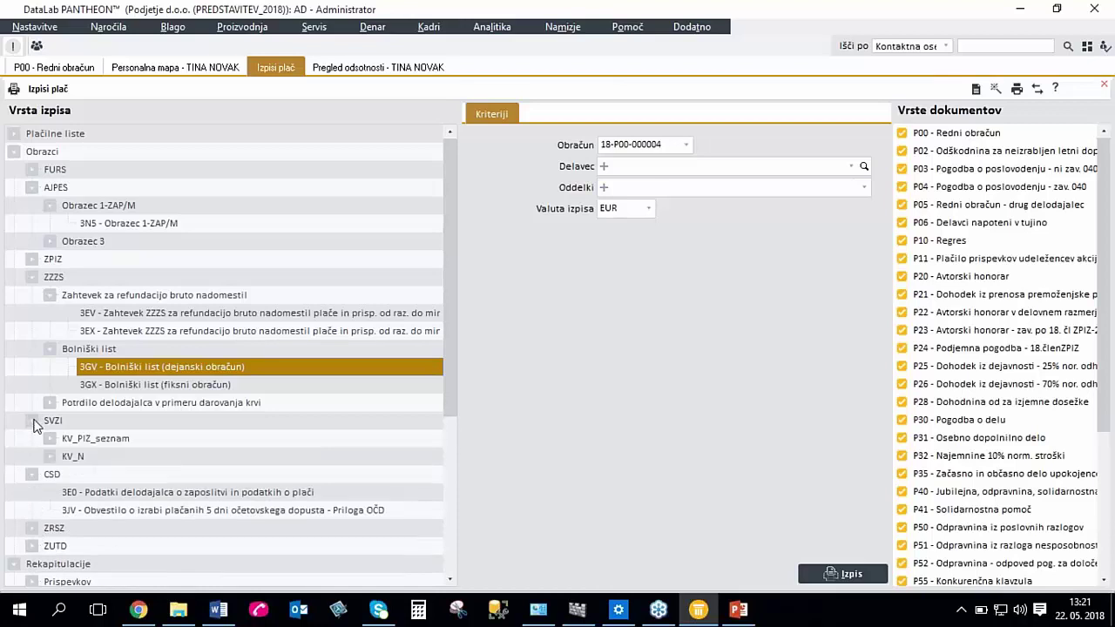
{"action": "left_click", "coordinate": [50, 457]}
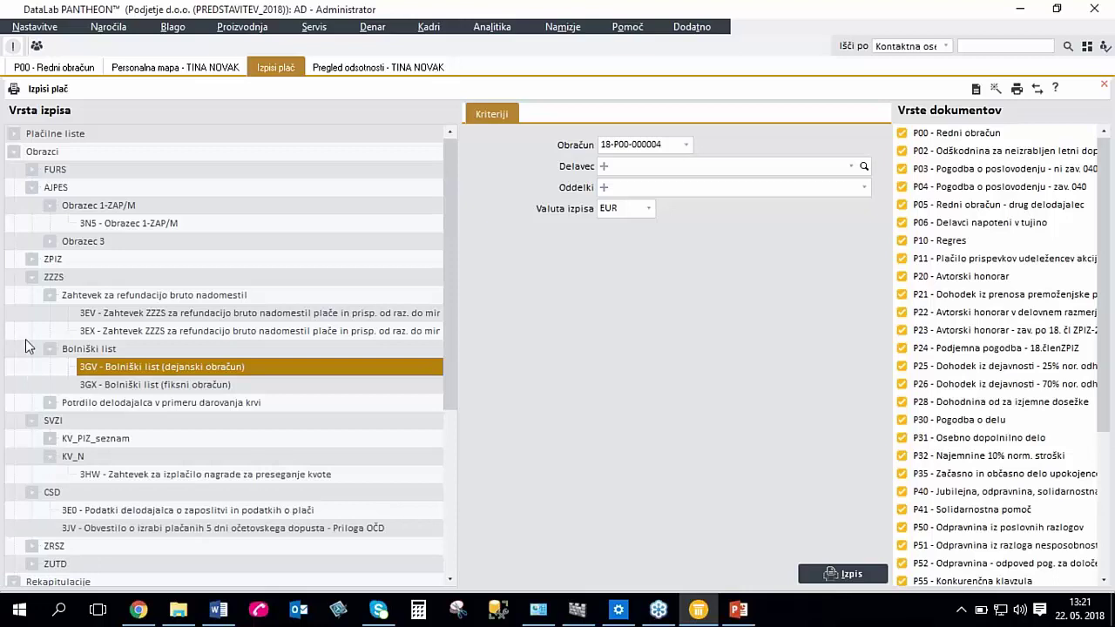
Collapse the forms group, view the contribution recapitulations and choose the report 3GJ - Rekapitulacija obračuna plače.
{"action": "left_click", "coordinate": [13, 153]}
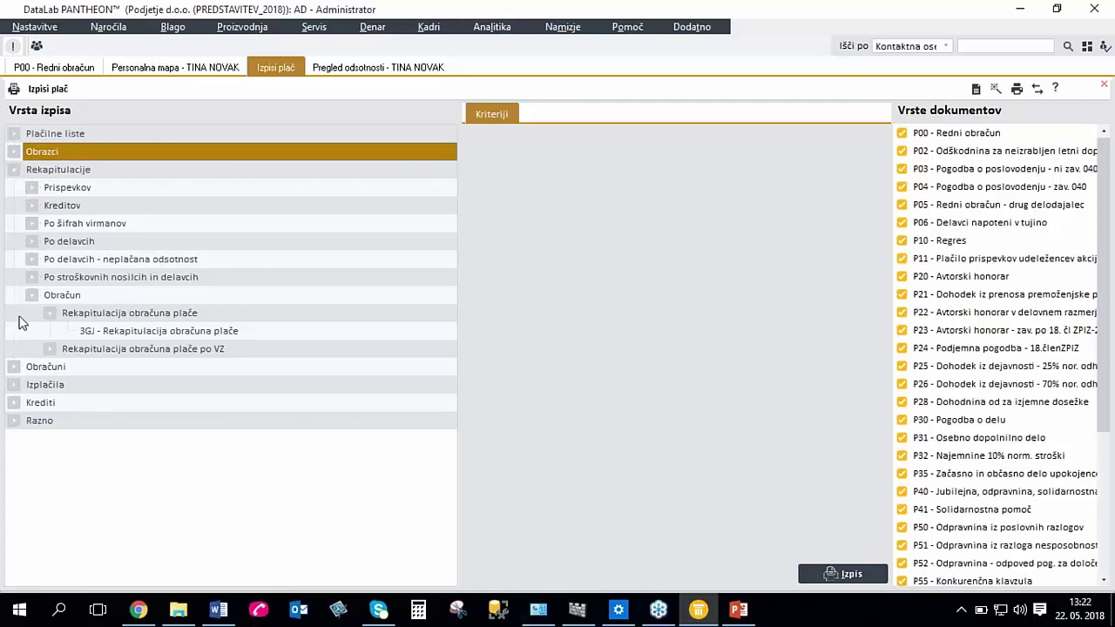
{"action": "left_click", "coordinate": [32, 187]}
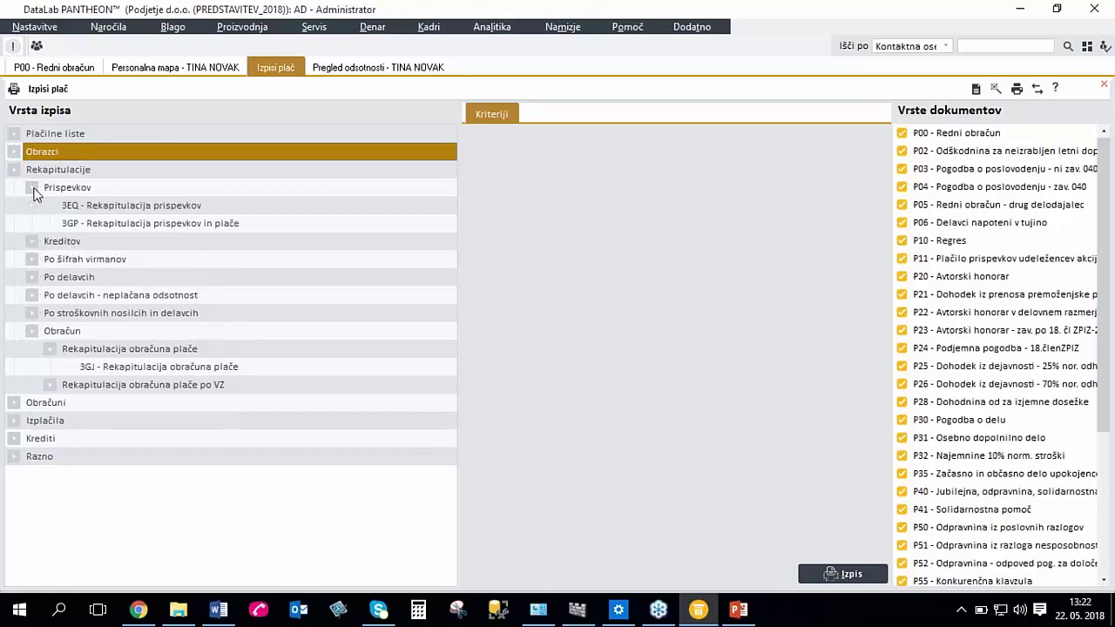
{"action": "left_click", "coordinate": [130, 368]}
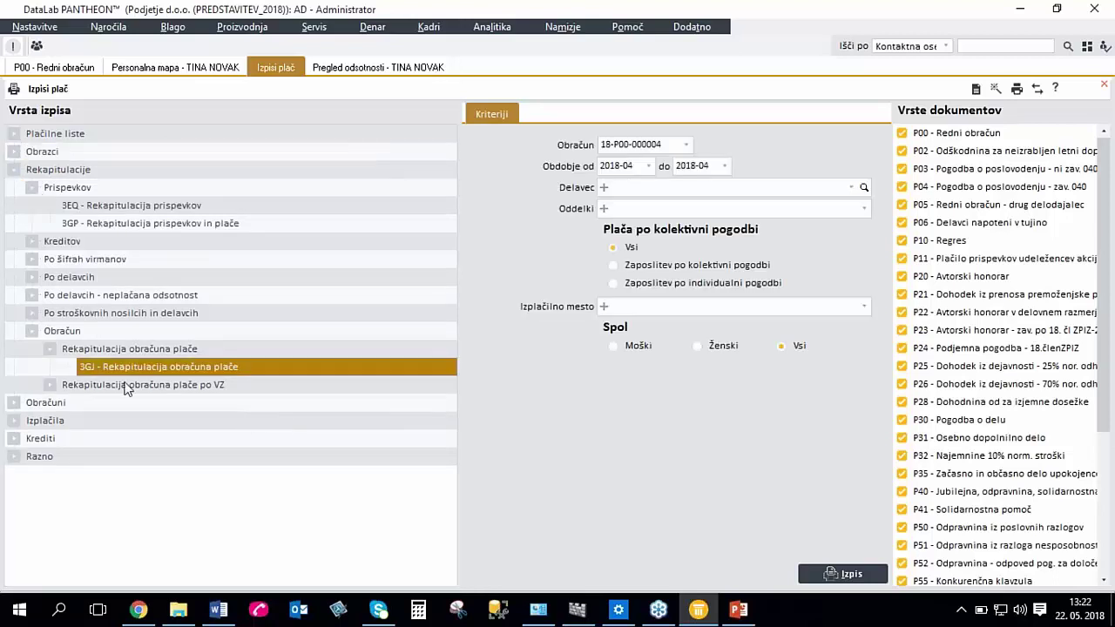
Reveal the payroll recapitulations by earning type and by worker, generate report 3G4 - Rekapitulacija po delavcih, and close its preview.
{"action": "left_click", "coordinate": [50, 384]}
{"action": "left_click", "coordinate": [174, 404]}
{"action": "left_click", "coordinate": [33, 276]}
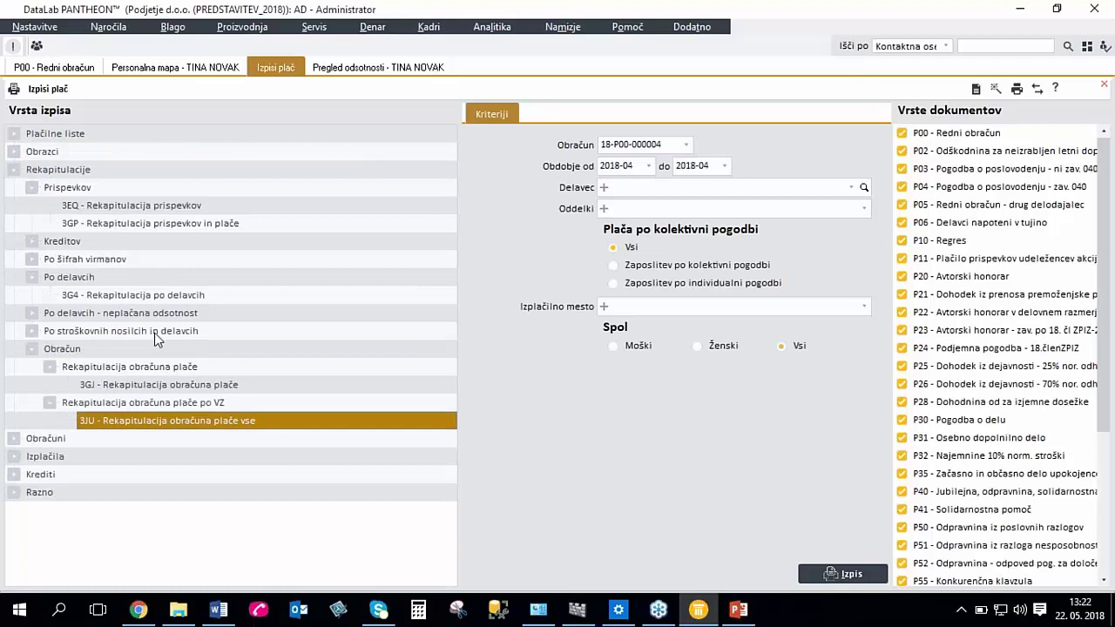
{"action": "left_click", "coordinate": [179, 296]}
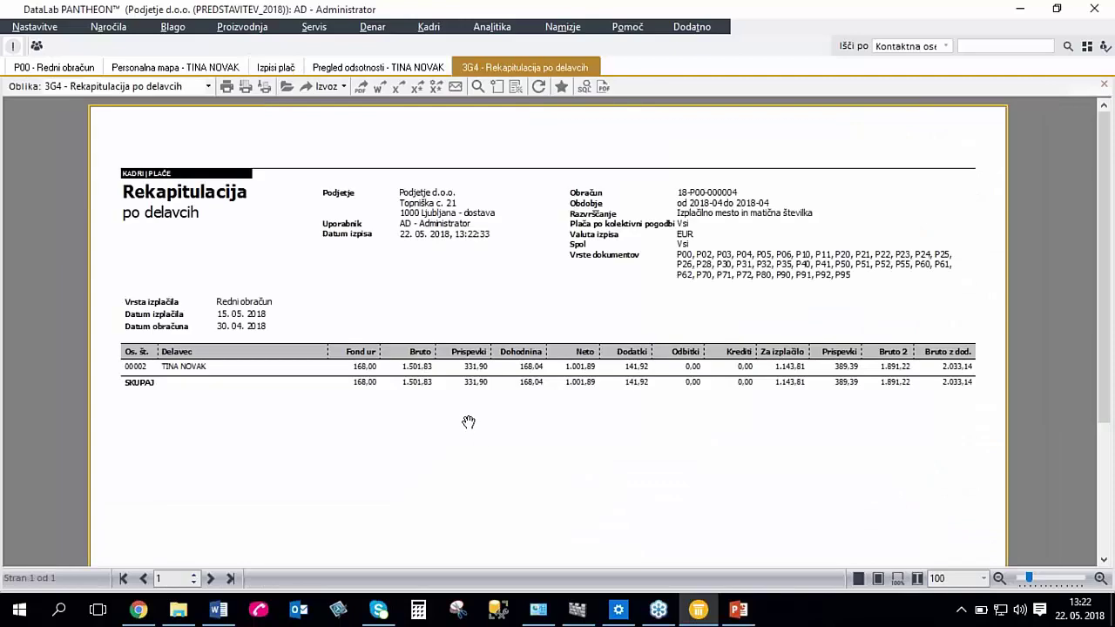
{"action": "key", "text": "ctrl+F4"}
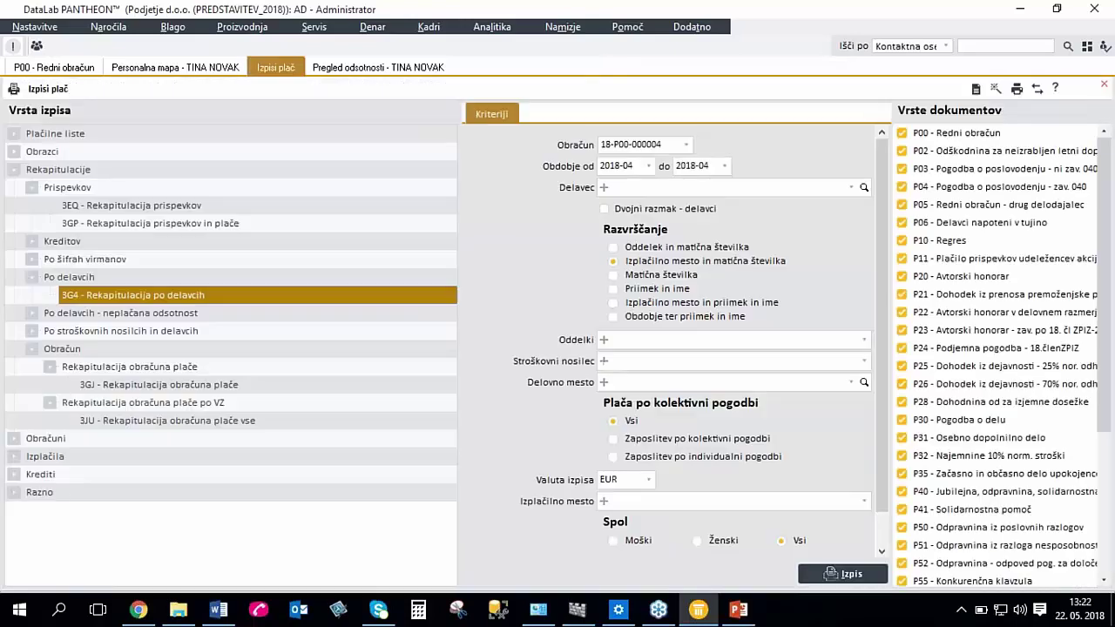
Look at the contribution reports under Obračuni, return to the regular payroll, and check the current slide in PowerPoint.
{"action": "left_click", "coordinate": [36, 493]}
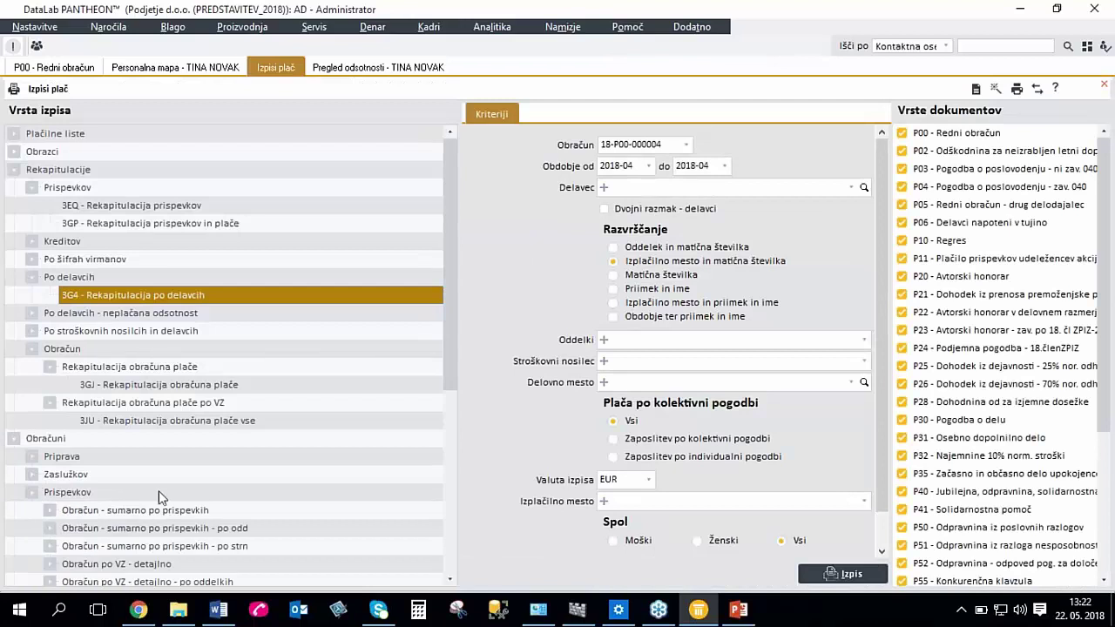
{"action": "left_click", "coordinate": [50, 67]}
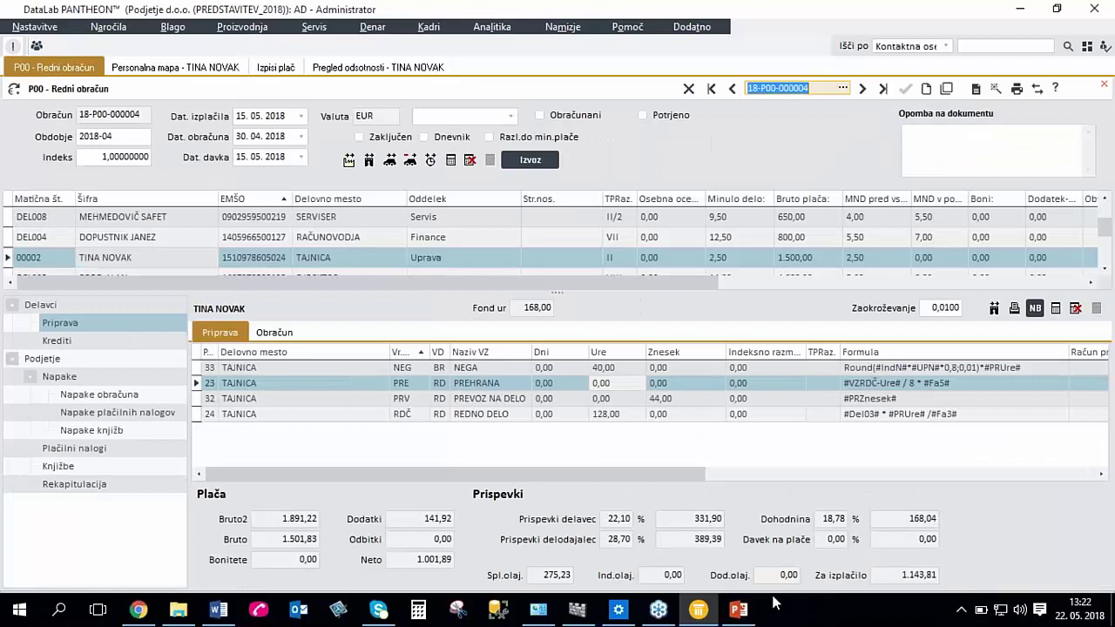
{"action": "left_click", "coordinate": [754, 620]}
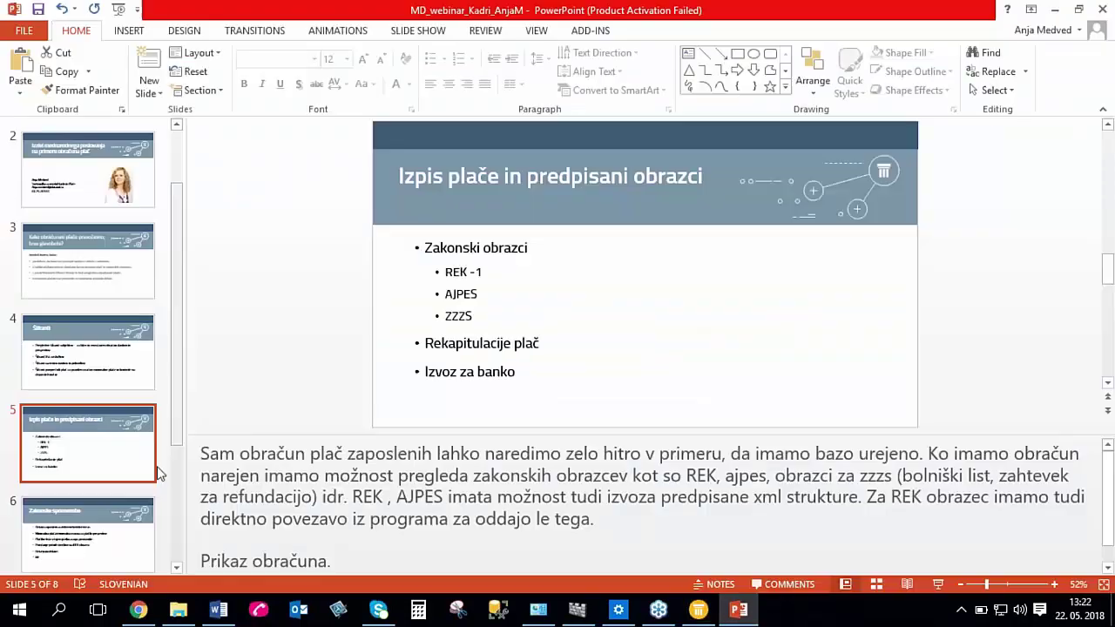
{"action": "left_click", "coordinate": [749, 614]}
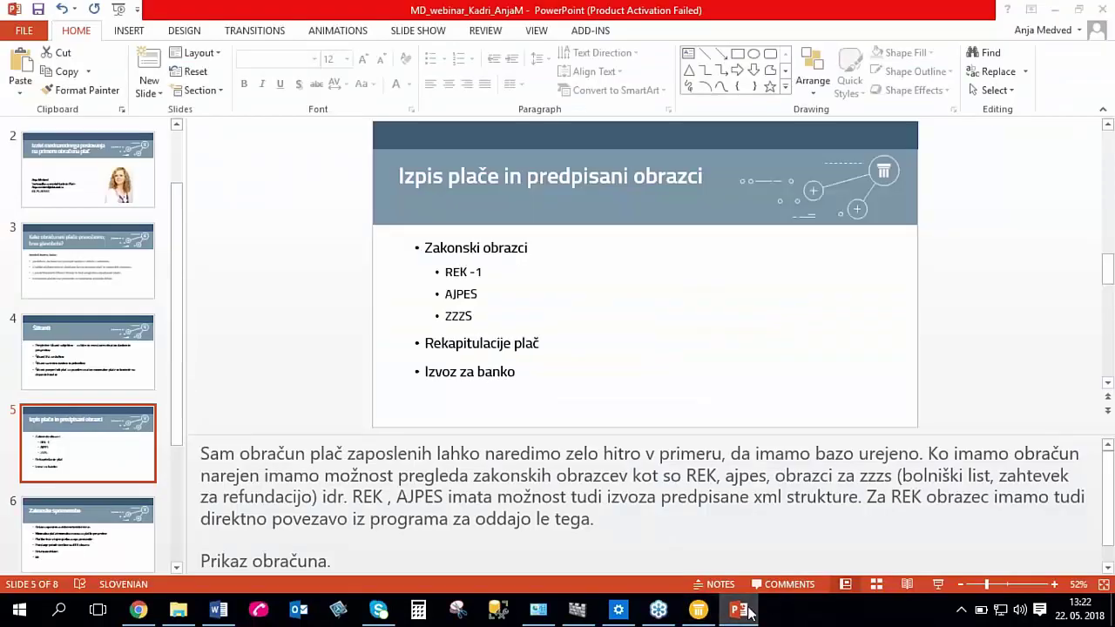
Check the payroll's payment orders section, and review the selected employee's earning lines, including NEGA and PREVOZ NA DELO, in the preparation view.
{"action": "left_click", "coordinate": [87, 447]}
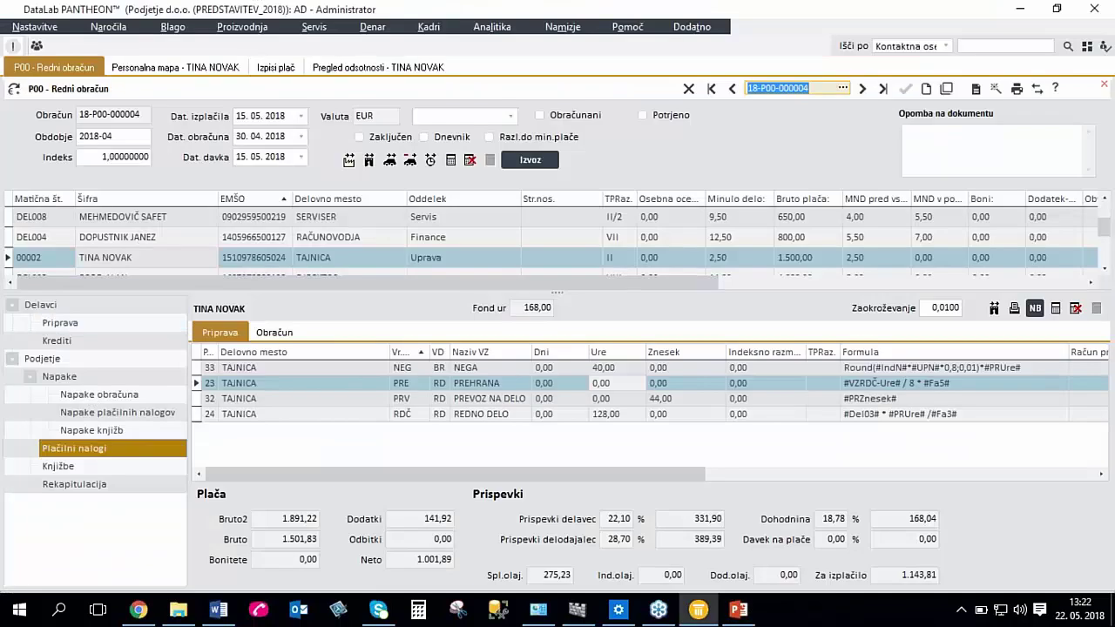
{"action": "left_click", "coordinate": [781, 309]}
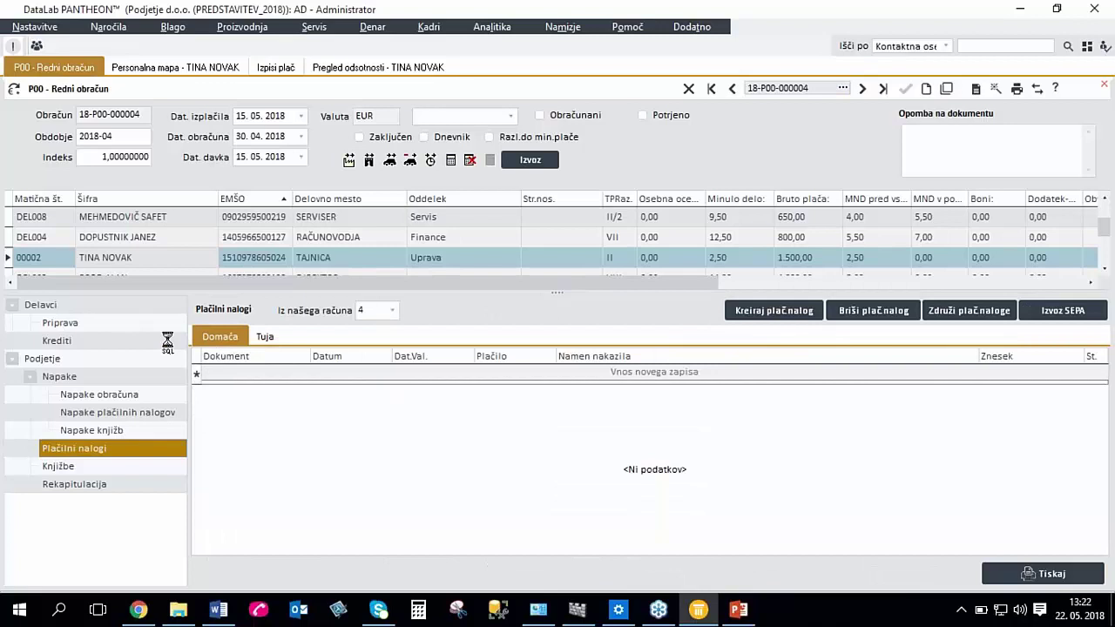
{"action": "left_click", "coordinate": [120, 251]}
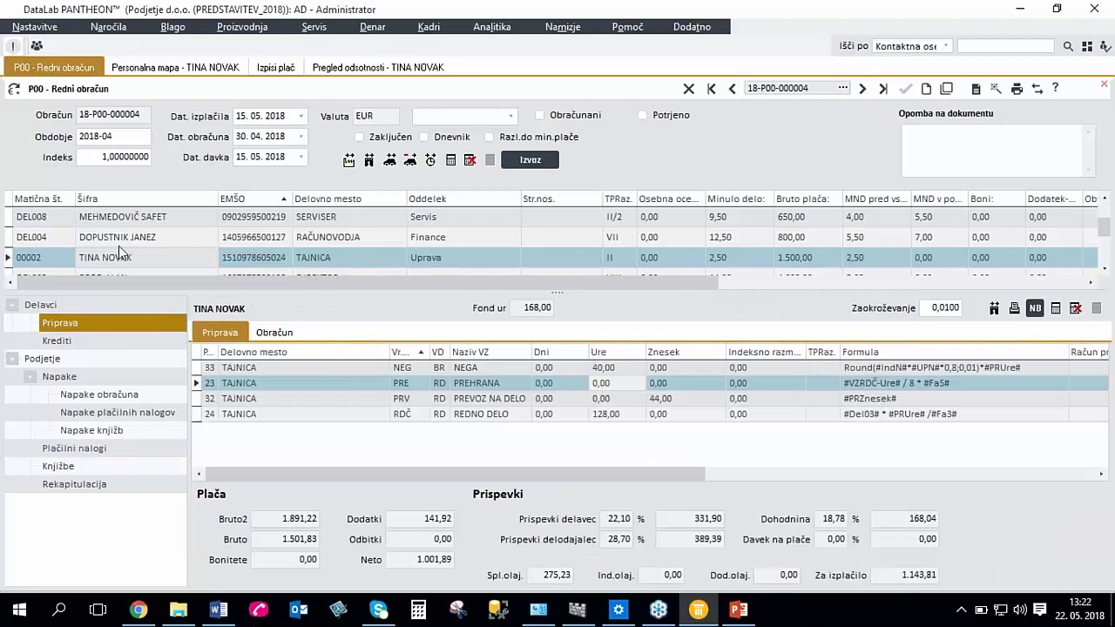
{"action": "left_click", "coordinate": [456, 416]}
{"action": "left_click", "coordinate": [471, 383]}
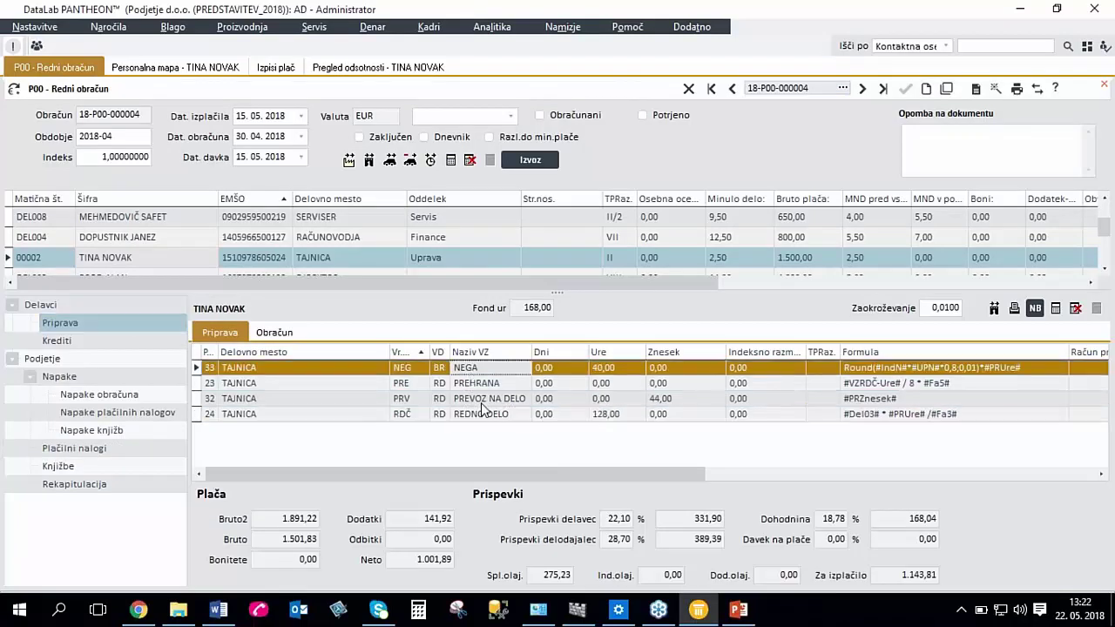
{"action": "left_click", "coordinate": [484, 401]}
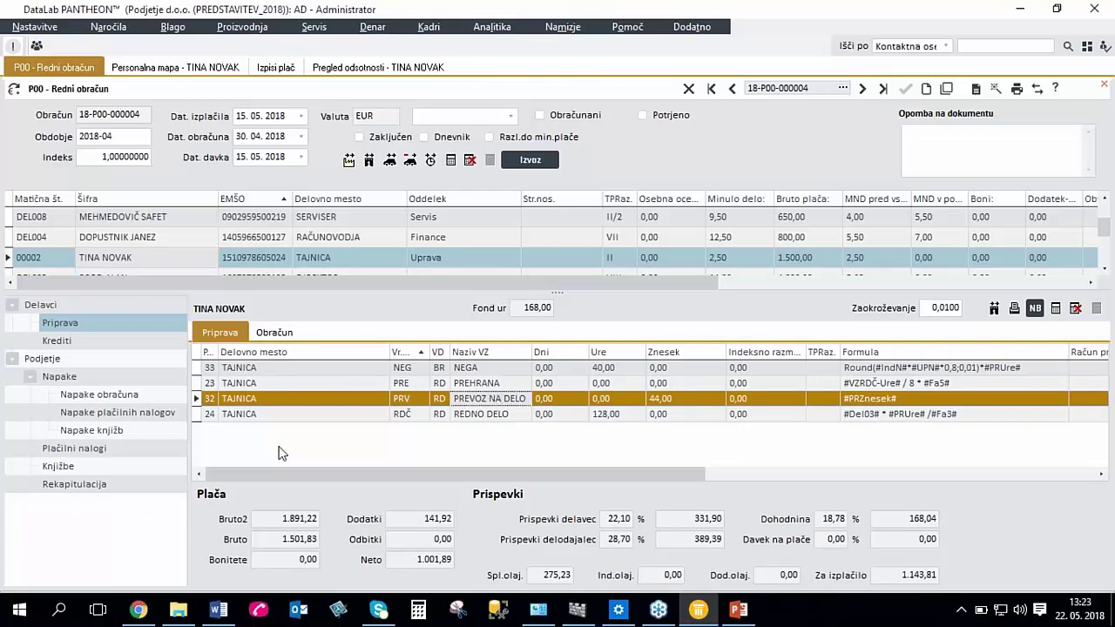
Create the domestic payment orders for payroll 18-P00-000004 and look over the Plačilni promet options.
{"action": "left_click", "coordinate": [111, 450]}
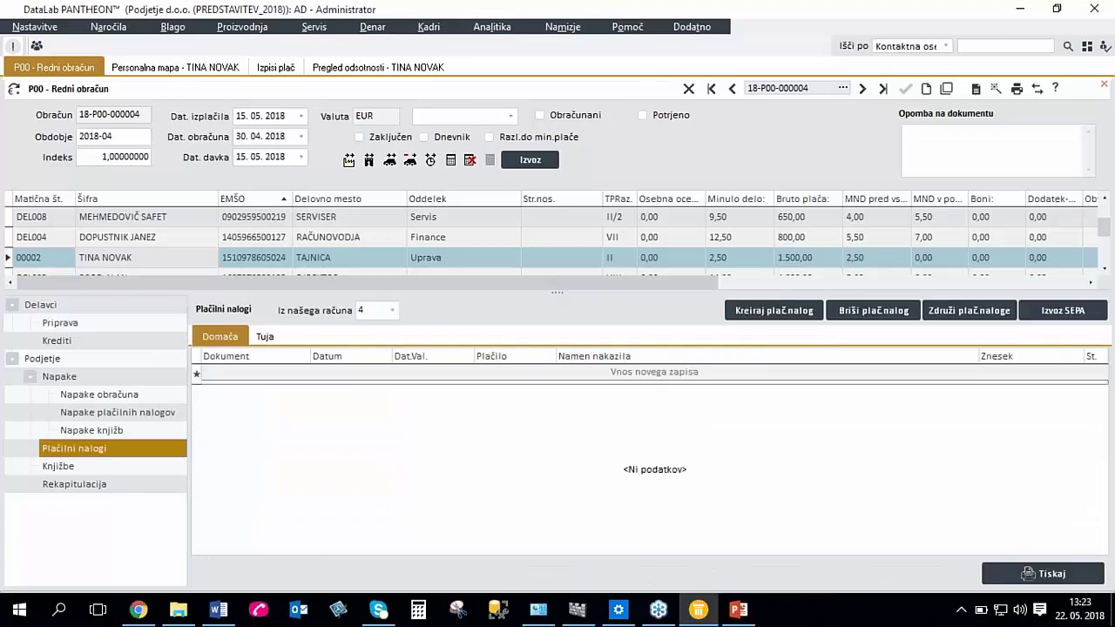
{"action": "left_click", "coordinate": [773, 310]}
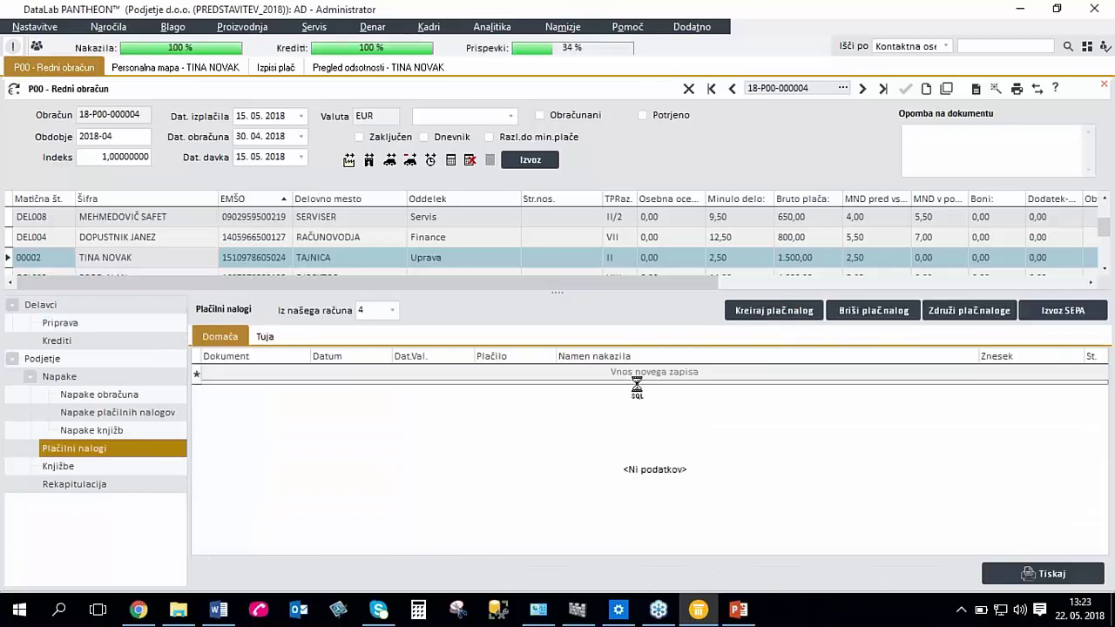
{"action": "left_click", "coordinate": [373, 26]}
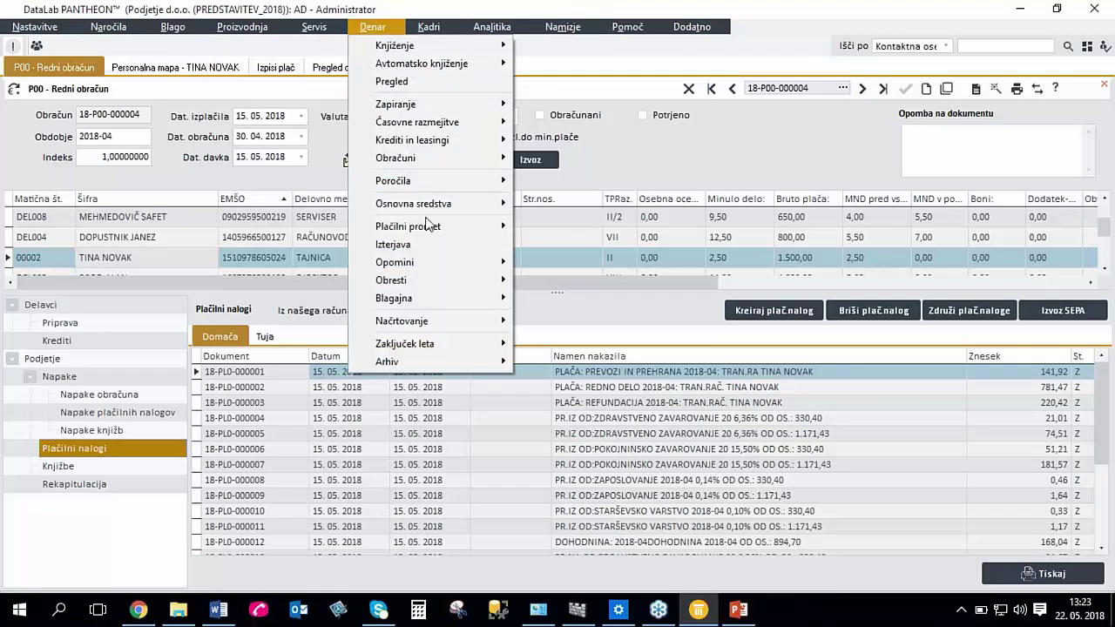
{"action": "mouse_move", "coordinate": [430, 229]}
{"action": "mouse_move", "coordinate": [645, 250]}
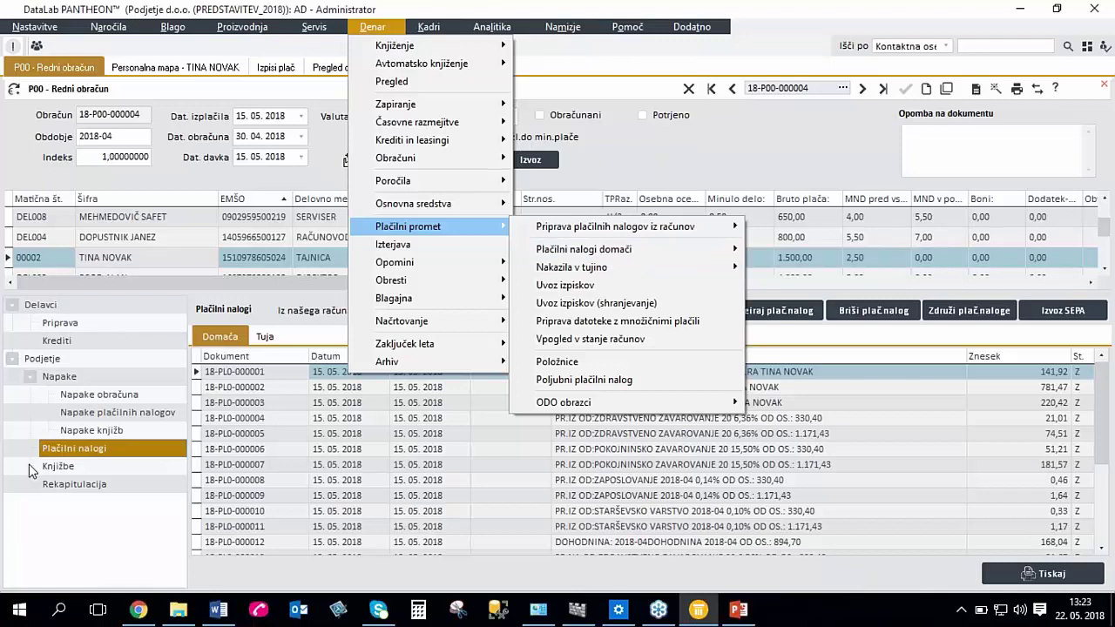
{"action": "left_click", "coordinate": [75, 530]}
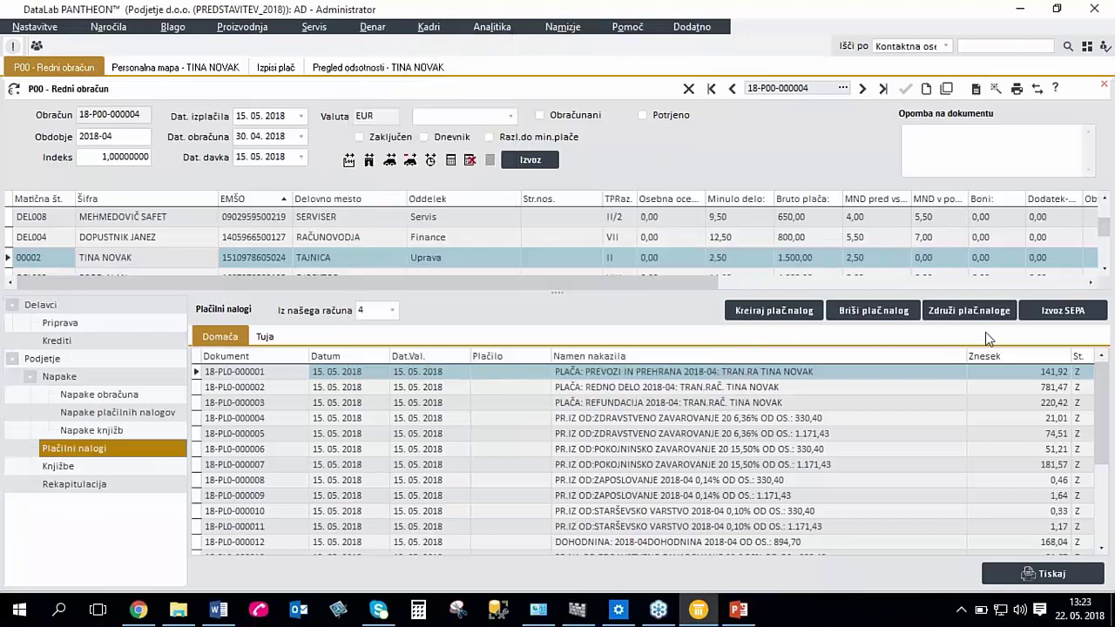
Prepare and export the SEPA payments with credits, contributions and taxes to C:\DataLab\SEPA9581664.XML, replacing the existing file, and check it in its folder.
{"action": "left_click", "coordinate": [1051, 314]}
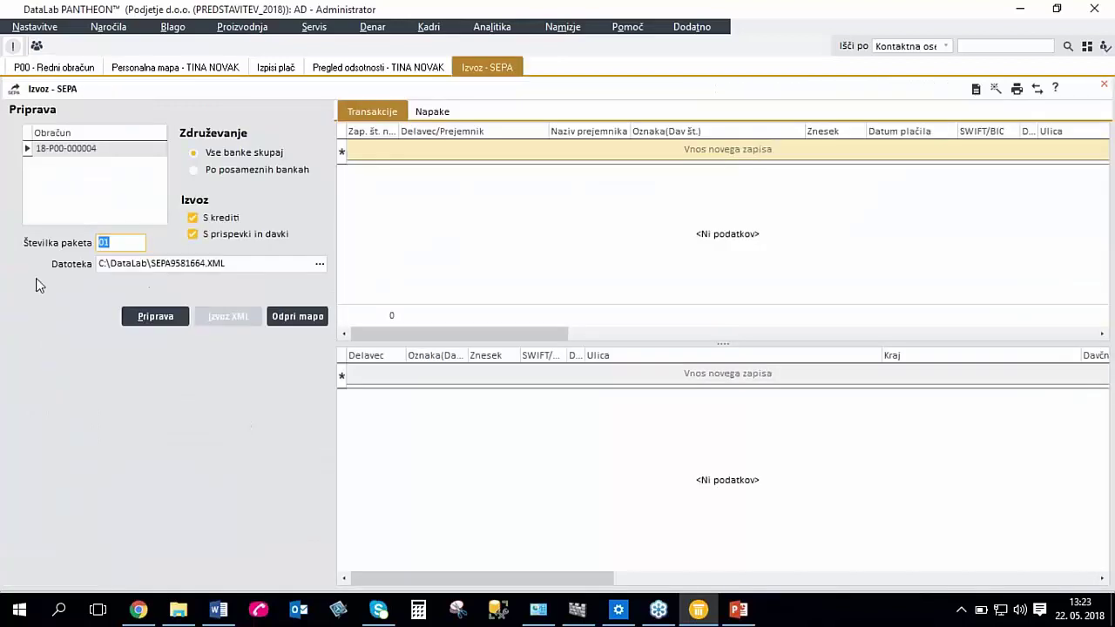
{"action": "left_click", "coordinate": [142, 316]}
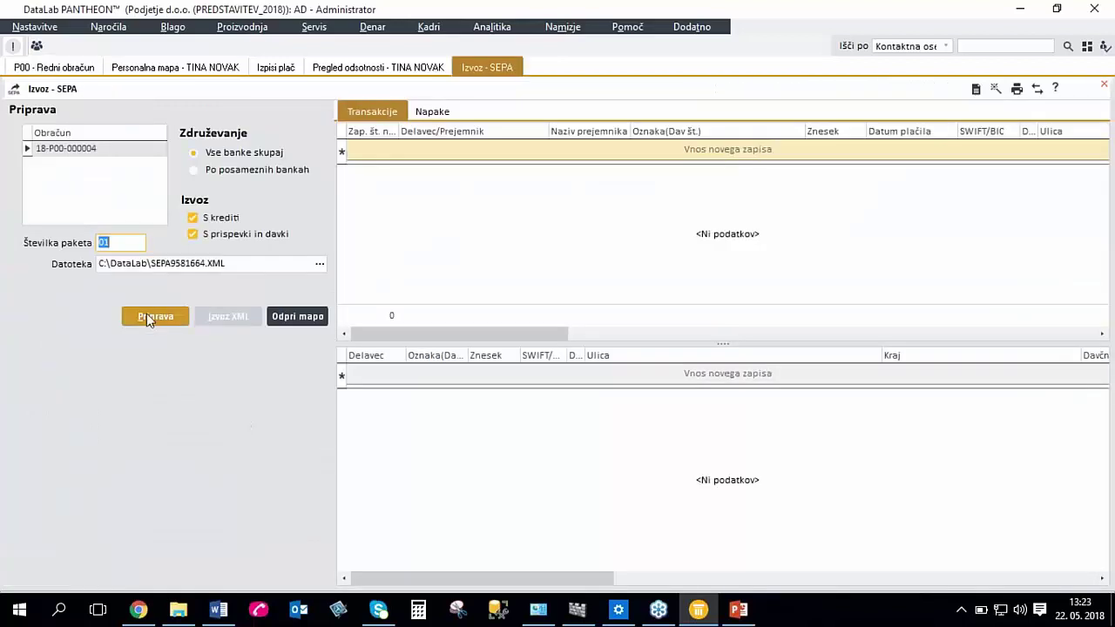
{"action": "left_click", "coordinate": [218, 316]}
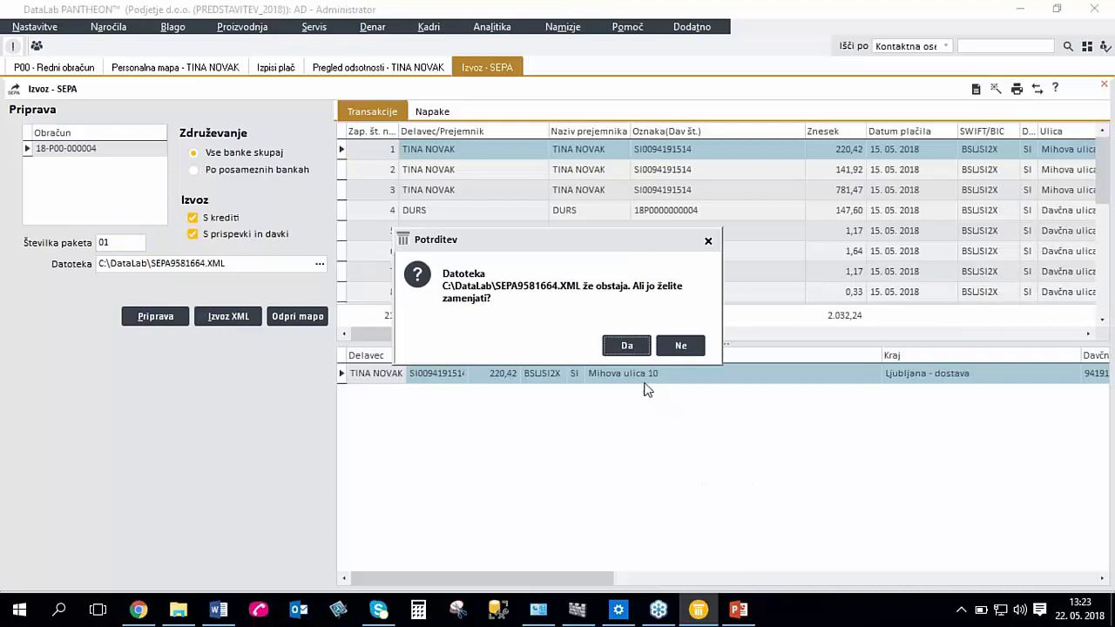
{"action": "left_click", "coordinate": [629, 348]}
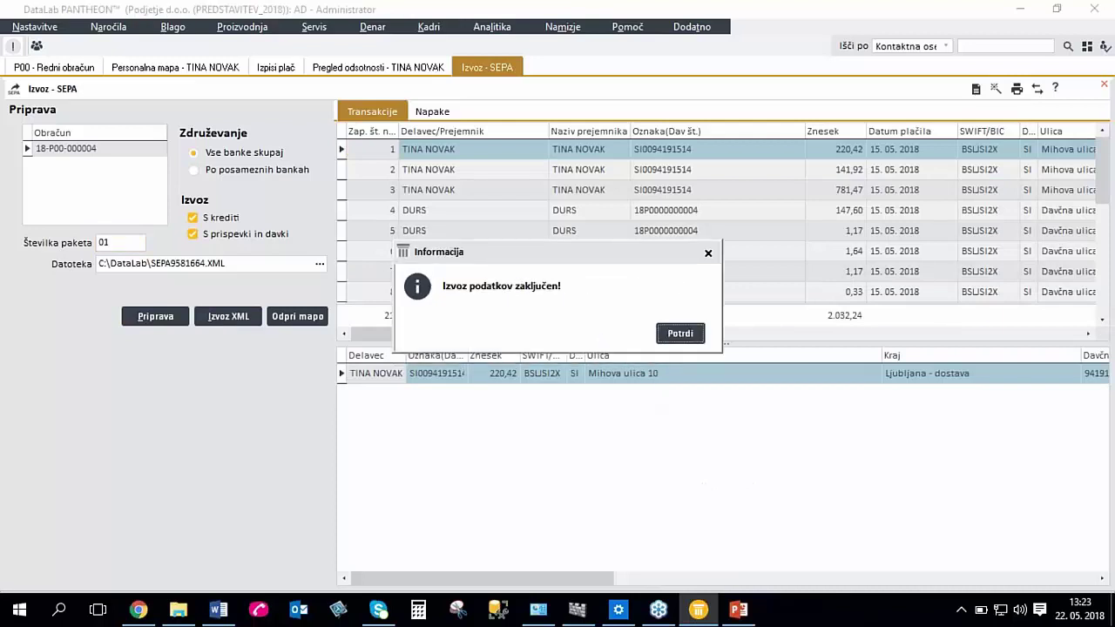
{"action": "left_click", "coordinate": [684, 339]}
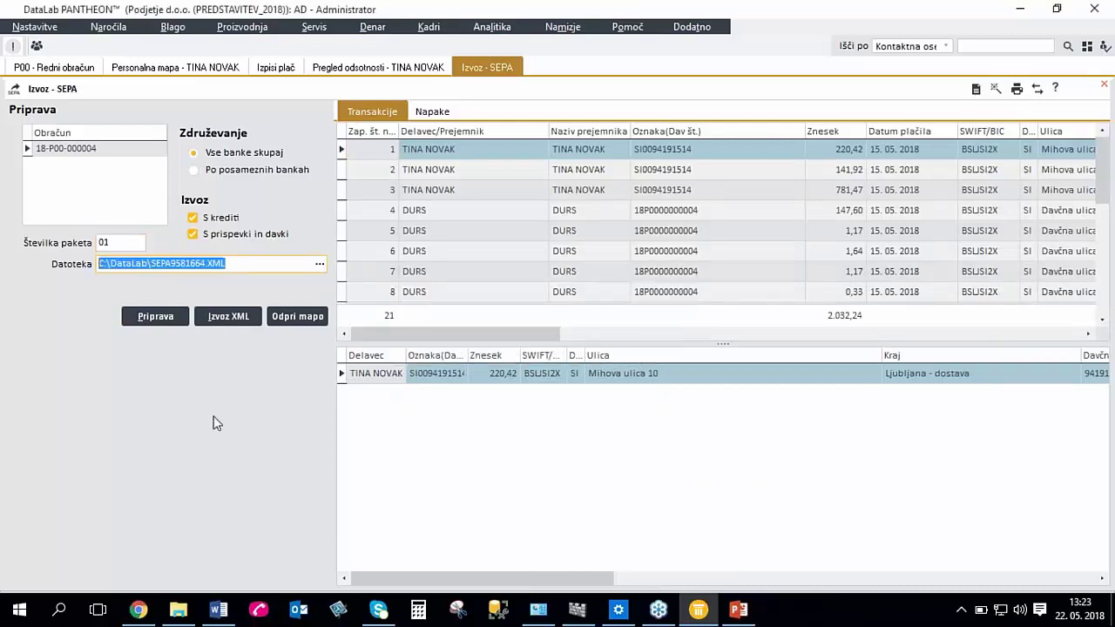
{"action": "left_click", "coordinate": [297, 316]}
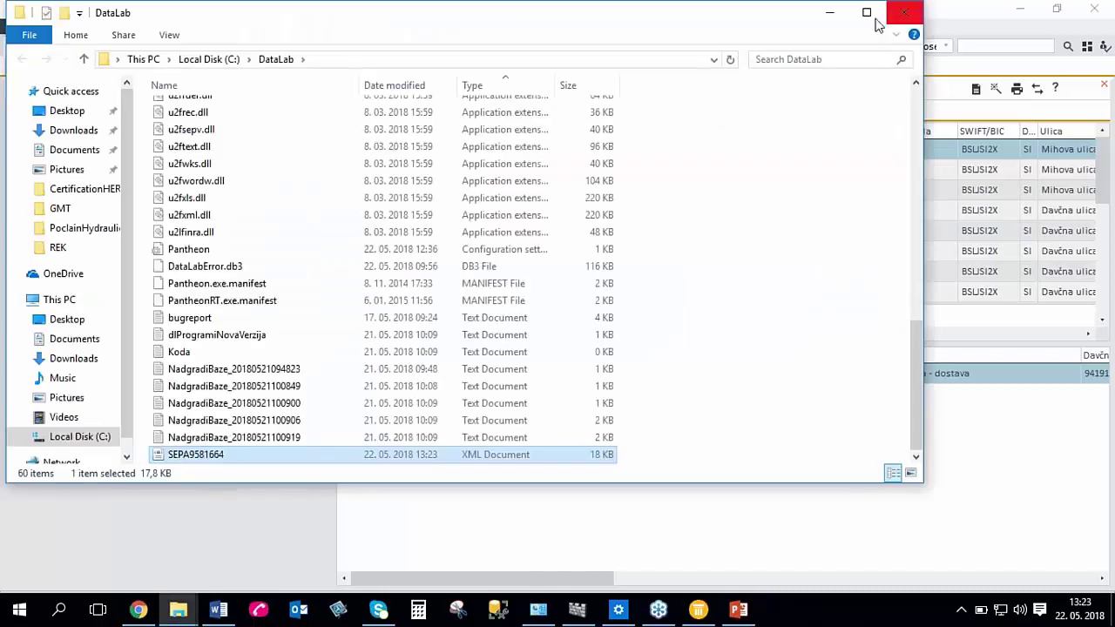
{"action": "left_click", "coordinate": [830, 12]}
Return to the regular payroll's payment orders, and switch to PowerPoint to show the slide Zakonske spremembe.
{"action": "left_click", "coordinate": [47, 70]}
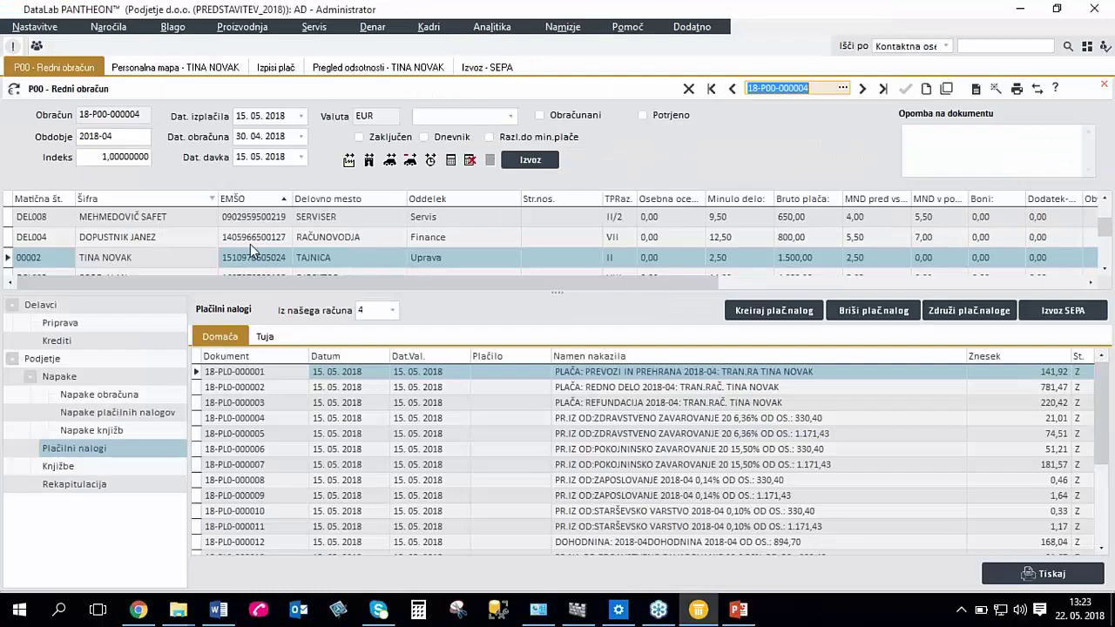
{"action": "left_click", "coordinate": [738, 609]}
{"action": "key", "text": "Page_Down"}
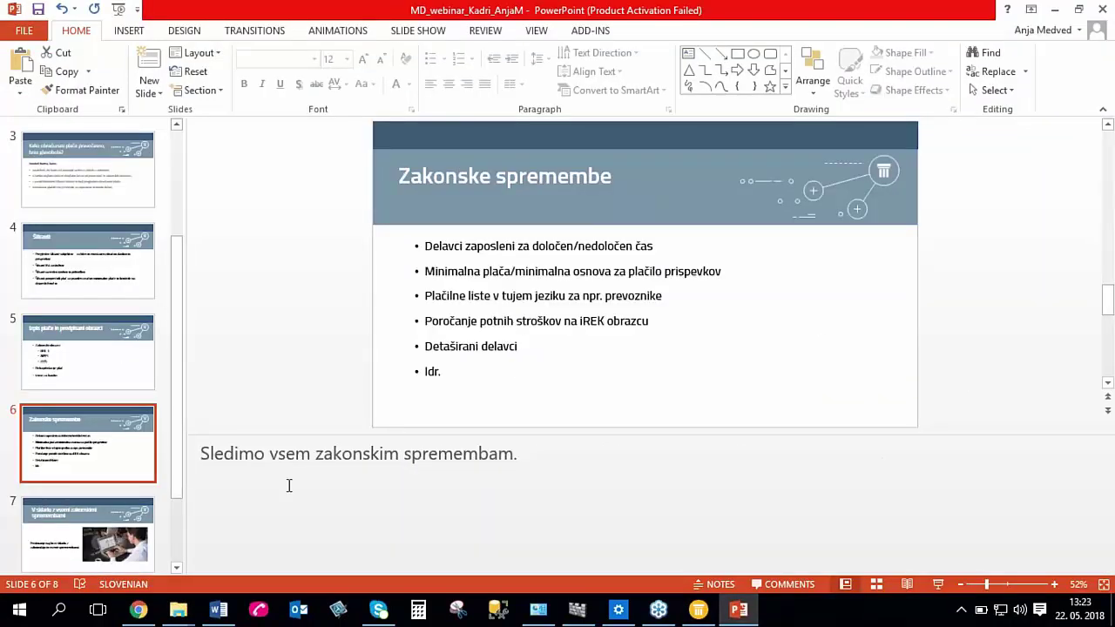